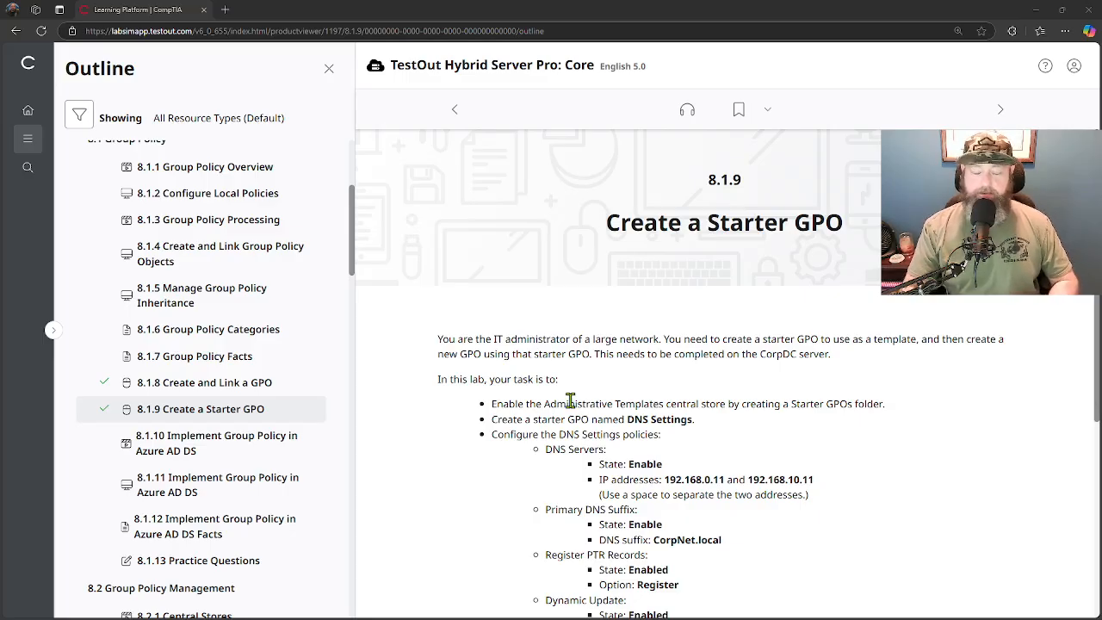
Launch the lab and connect to the CorpDC virtual machine on CorpServer.
{"action": "scroll", "coordinate": [551, 404], "scroll_direction": "down", "scroll_amount": 5}
{"action": "left_click", "coordinate": [459, 437]}
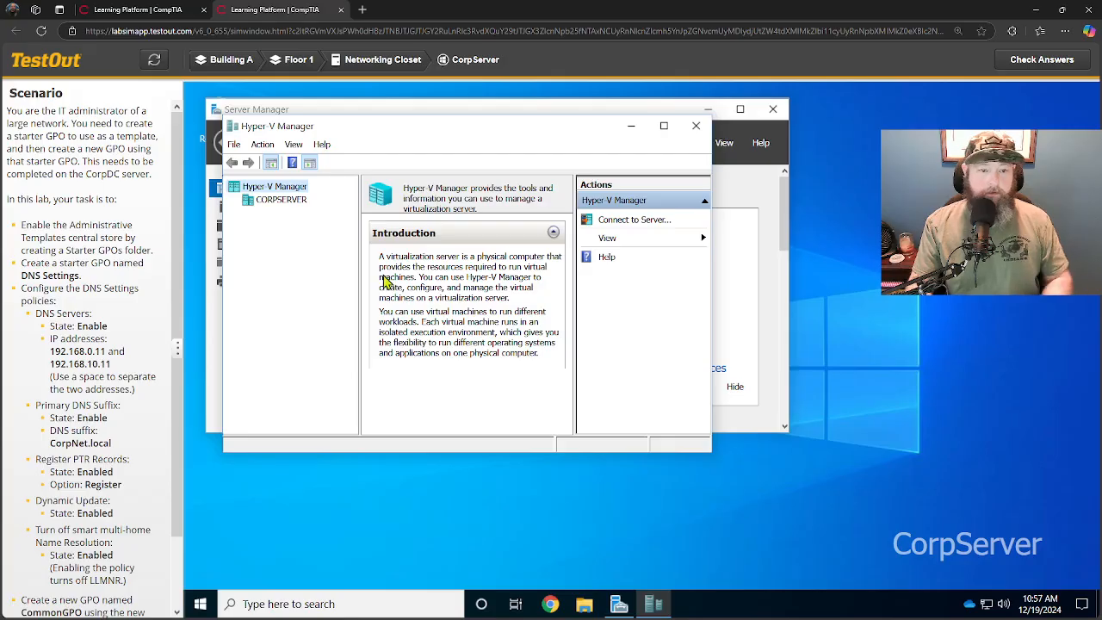
{"action": "left_click", "coordinate": [266, 202]}
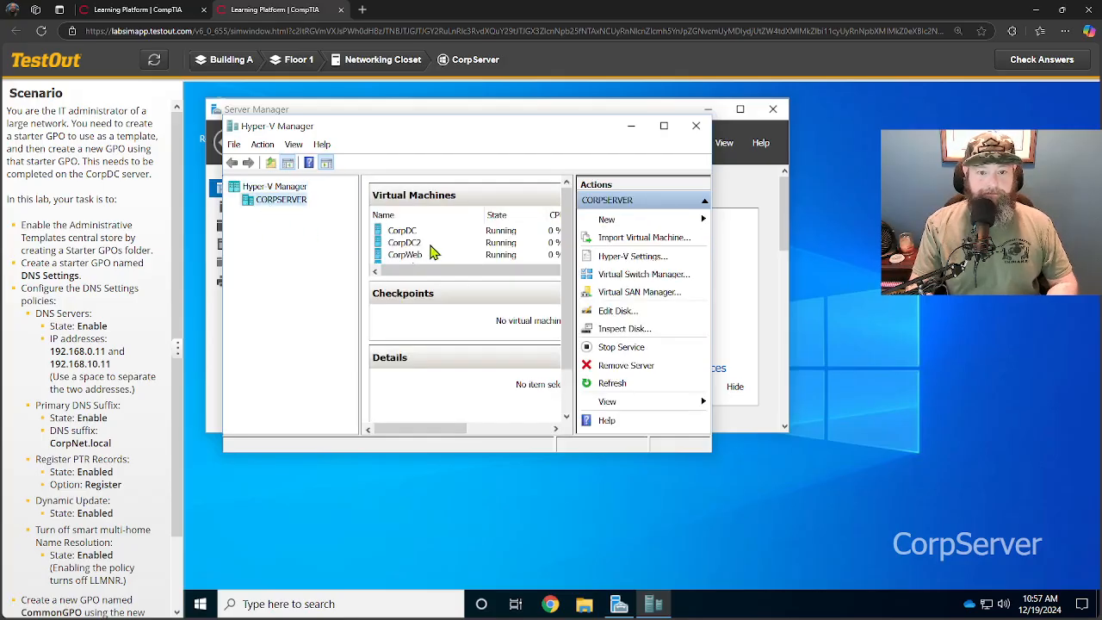
{"action": "double_click", "coordinate": [408, 233]}
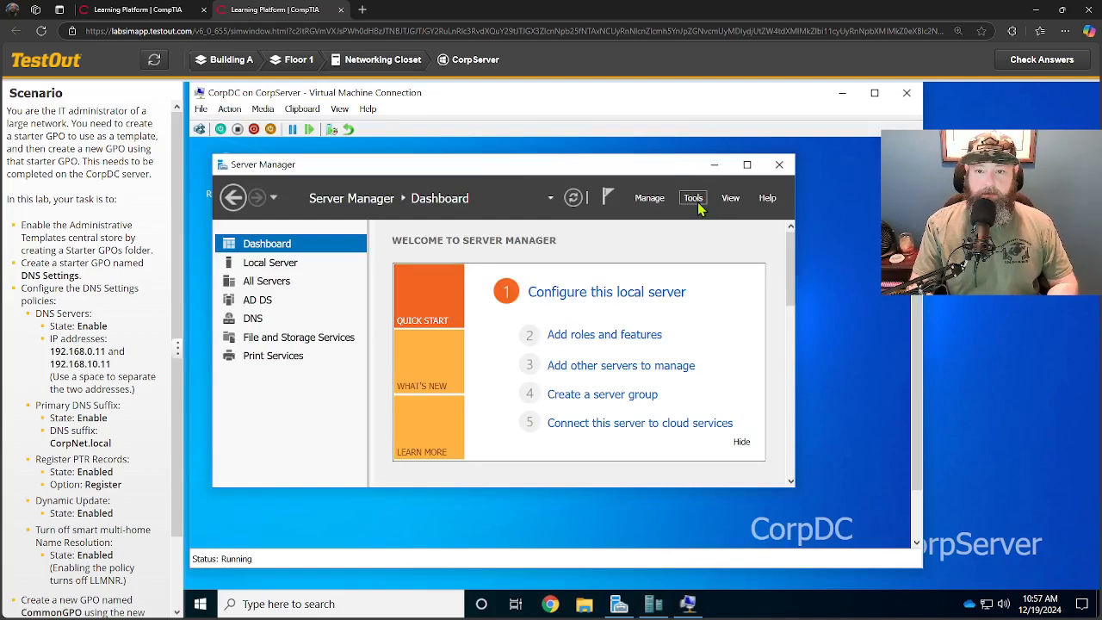
Open Group Policy Management on CorpDC and maximize its window and tree pane.
{"action": "left_click", "coordinate": [694, 199]}
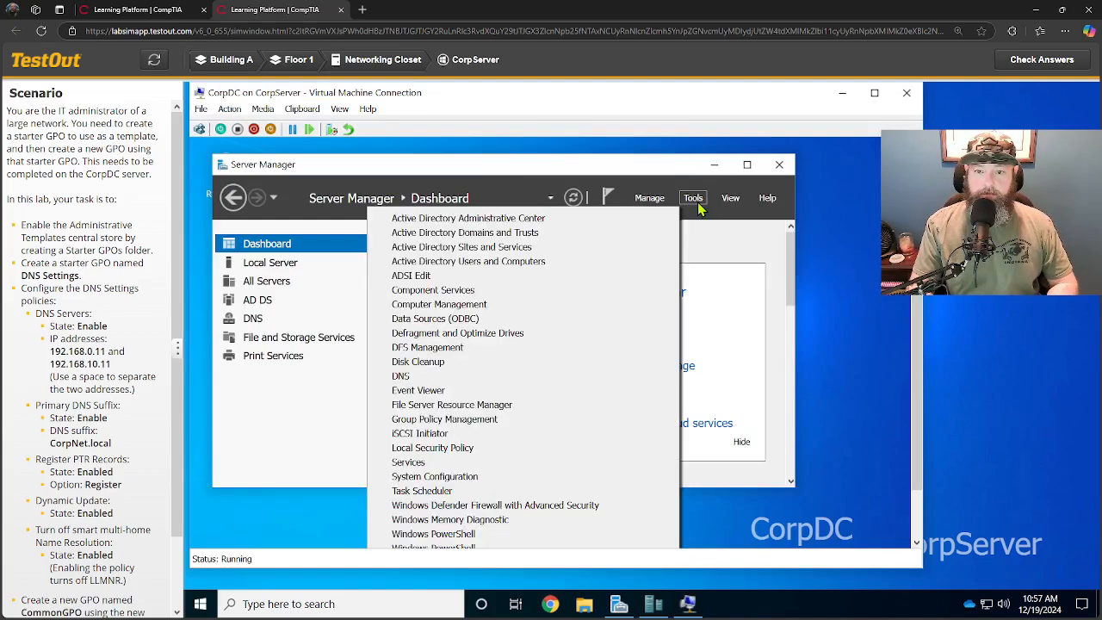
{"action": "left_click", "coordinate": [474, 422]}
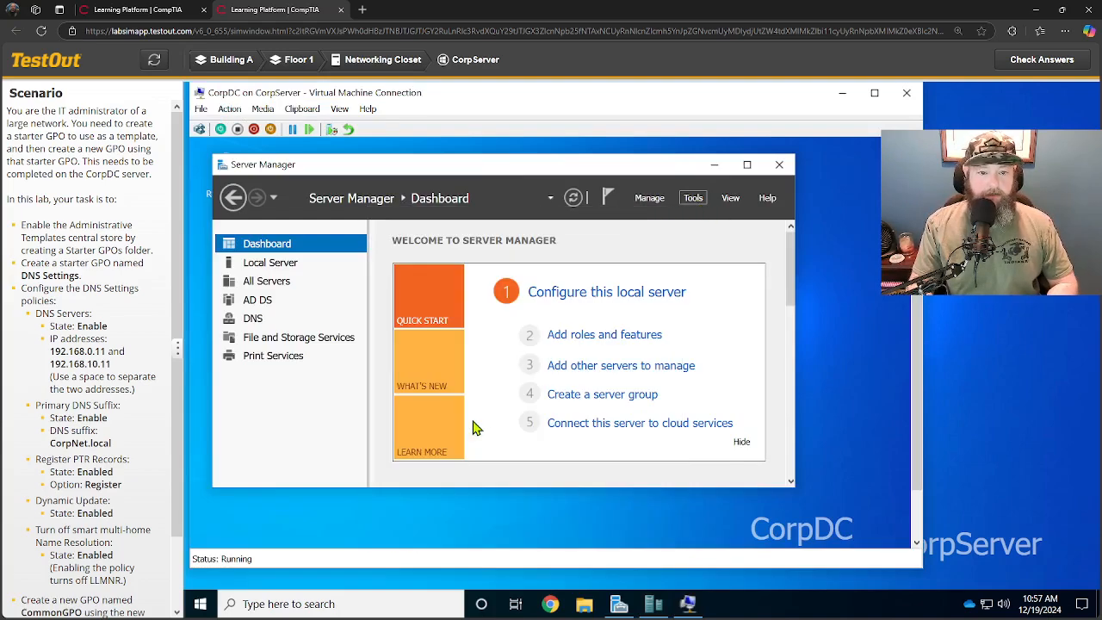
{"action": "left_click", "coordinate": [875, 94]}
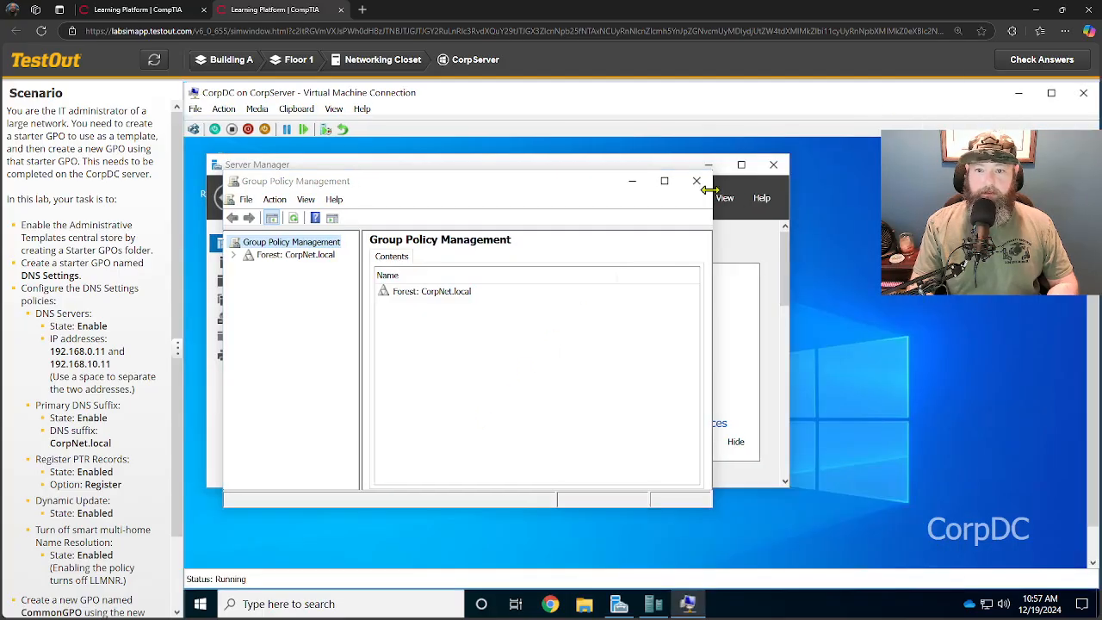
{"action": "left_click", "coordinate": [661, 181]}
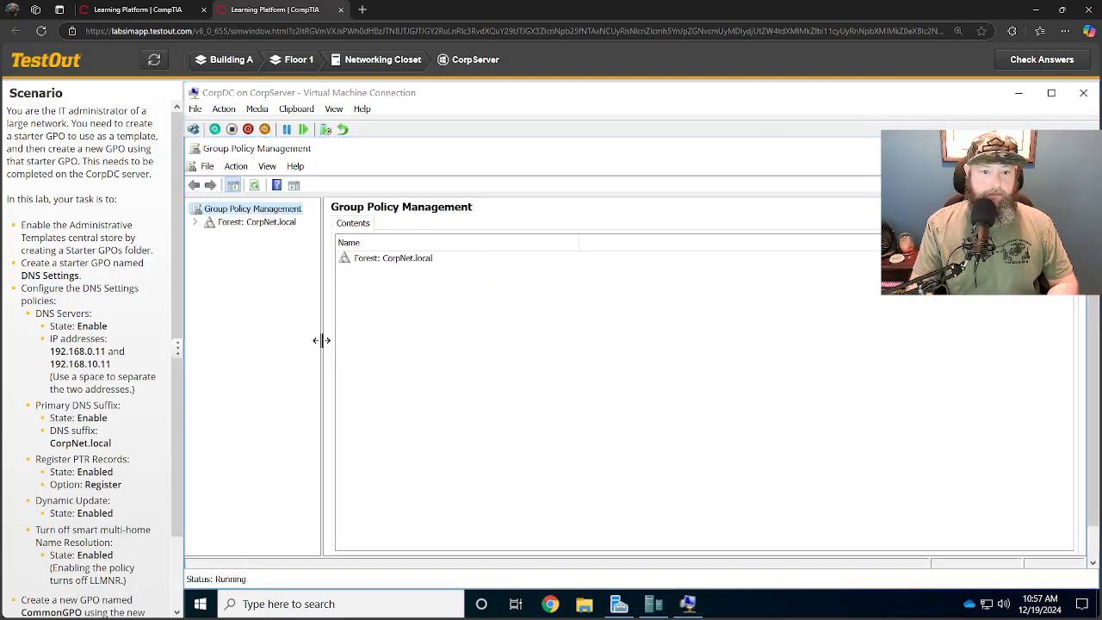
{"action": "left_click_drag", "start_coordinate": [321, 345], "coordinate": [406, 345]}
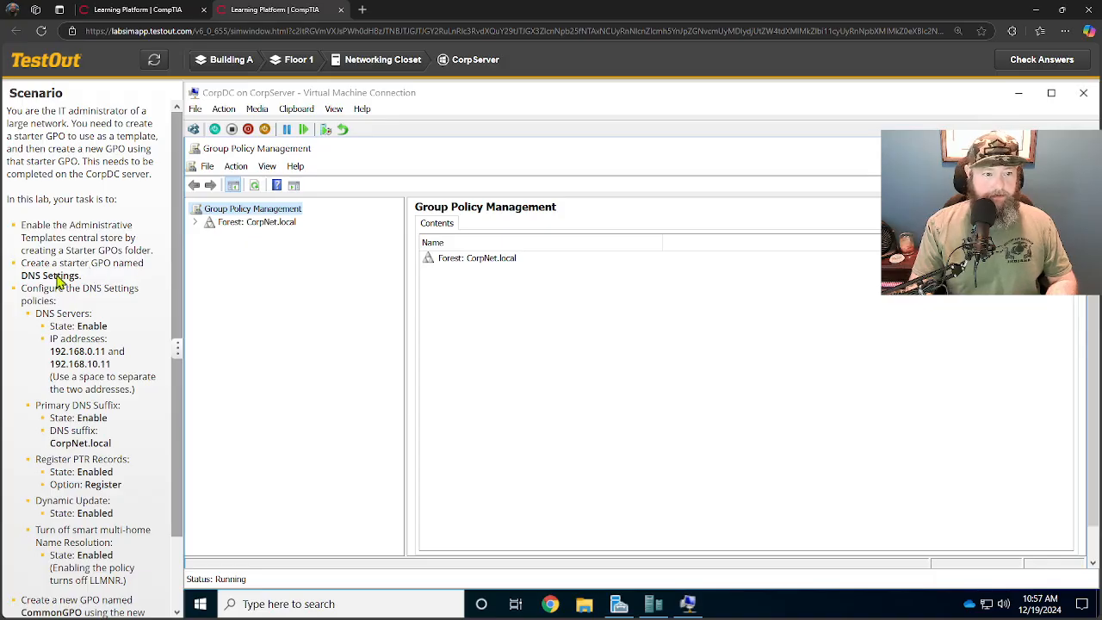
Create the Starter GPOs folder in the CorpNet.local domain.
{"action": "left_click", "coordinate": [197, 225]}
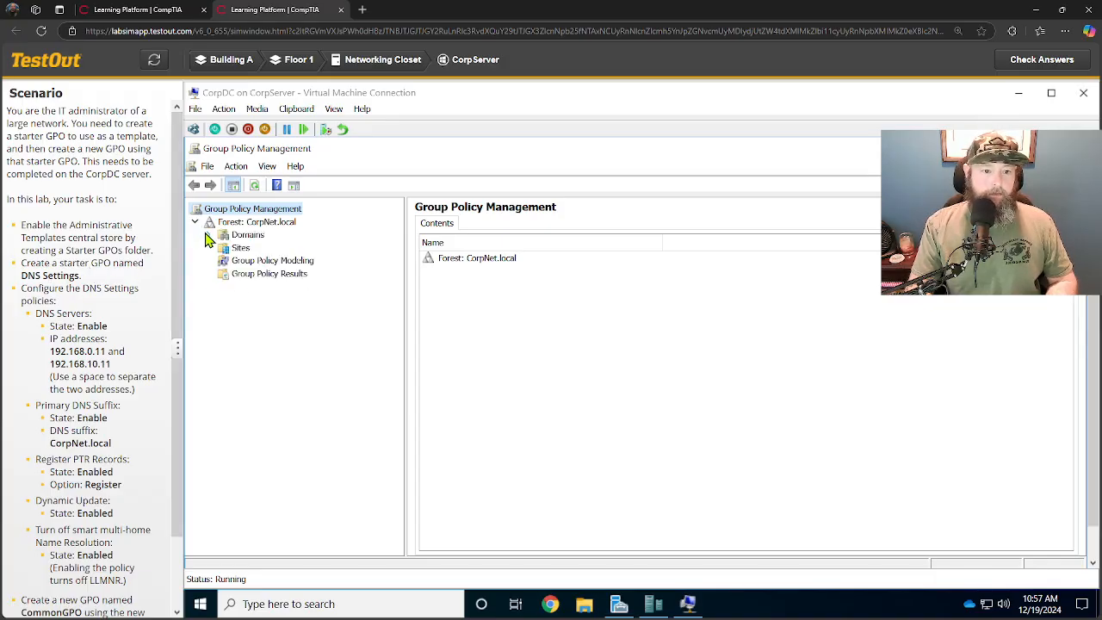
{"action": "left_click", "coordinate": [208, 236]}
{"action": "left_click", "coordinate": [223, 248]}
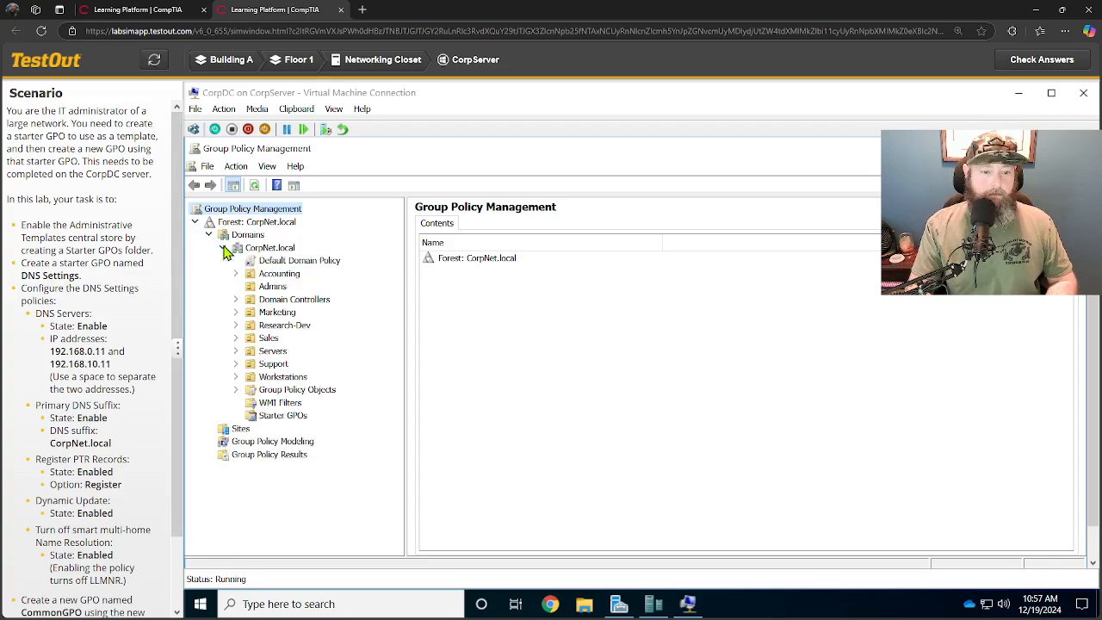
{"action": "left_click", "coordinate": [287, 418]}
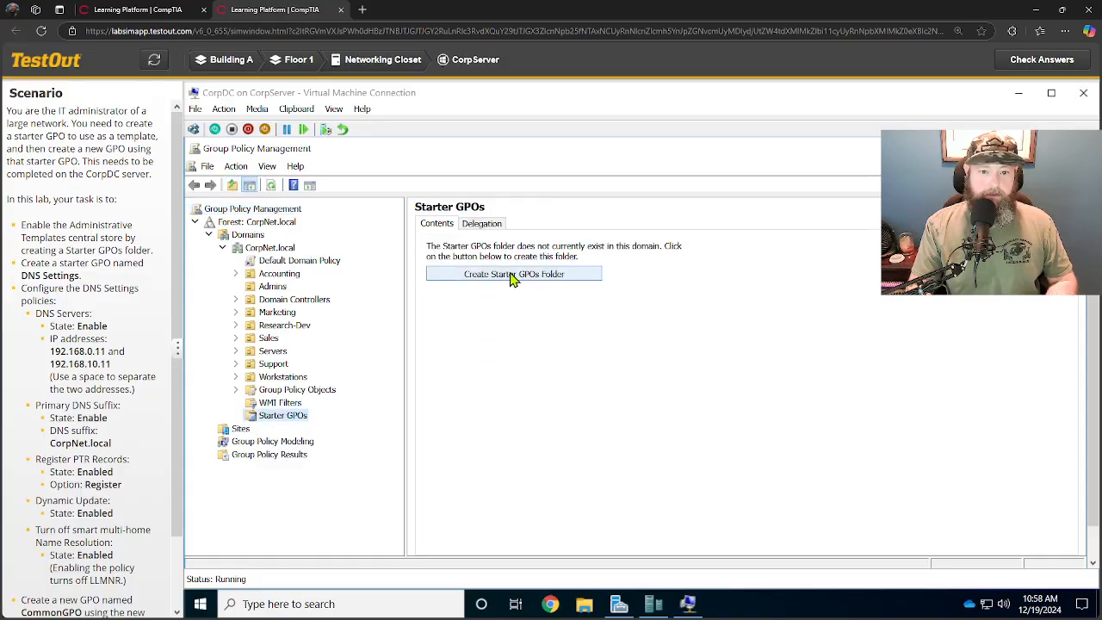
{"action": "left_click", "coordinate": [512, 277]}
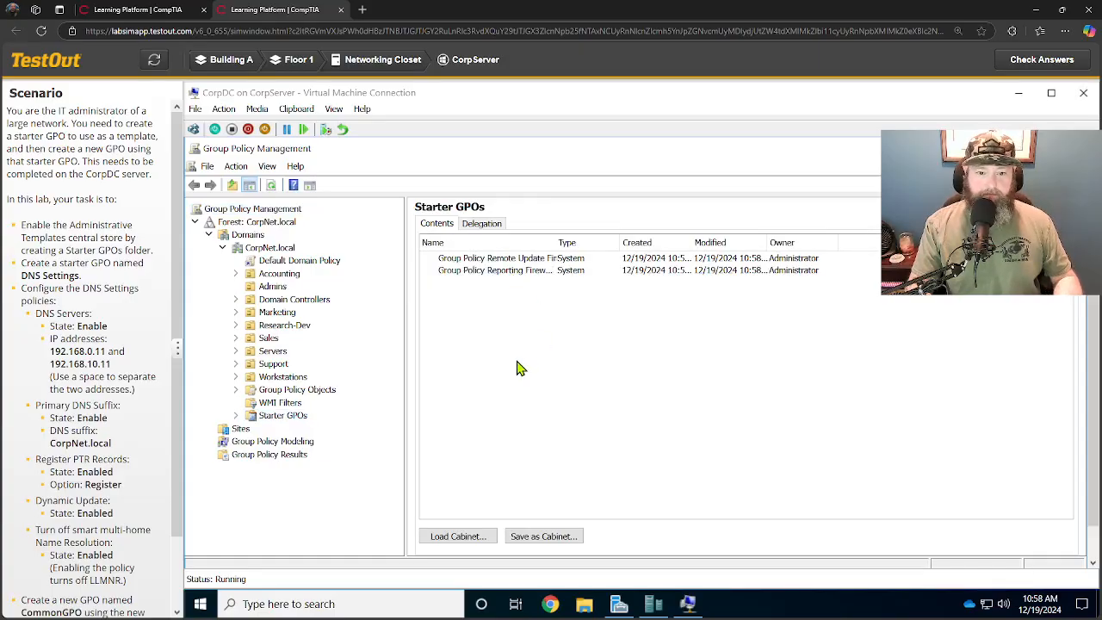
Create a new starter GPO named DNS Settings.
{"action": "right_click", "coordinate": [281, 420]}
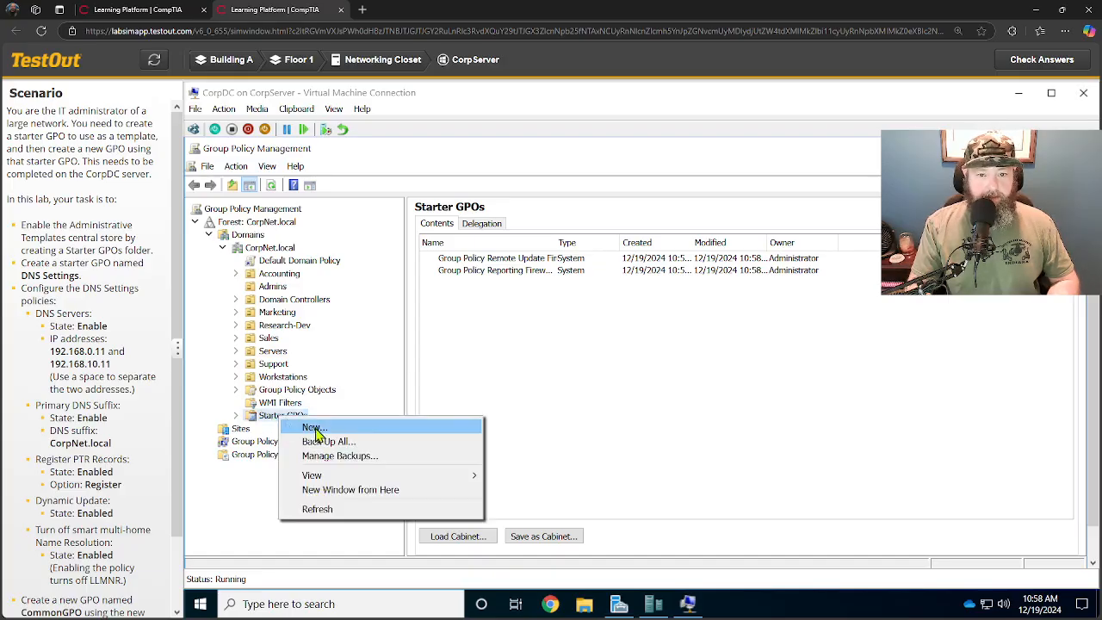
{"action": "left_click", "coordinate": [314, 428]}
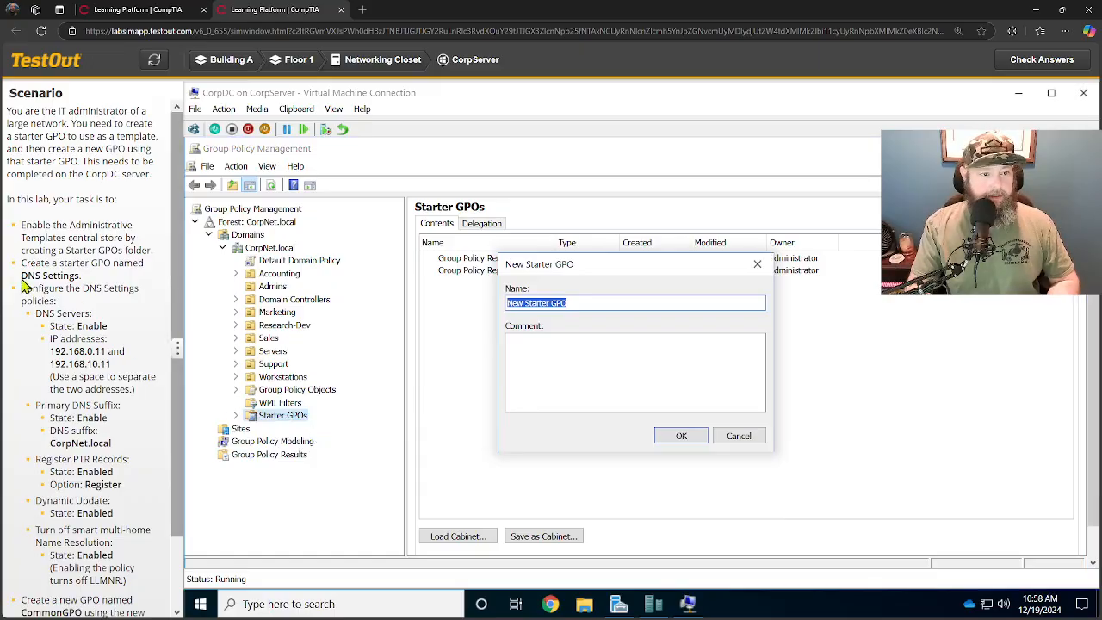
{"action": "left_click_drag", "start_coordinate": [22, 276], "coordinate": [77, 284]}
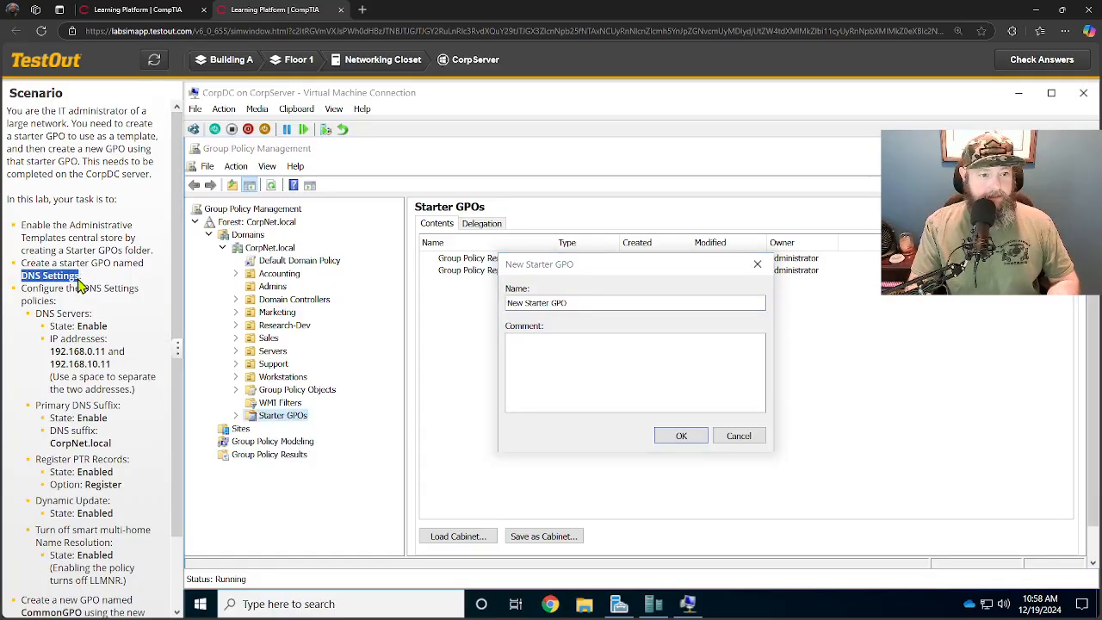
{"action": "key", "text": "ctrl+c"}
{"action": "left_click_drag", "start_coordinate": [566, 303], "coordinate": [506, 311]}
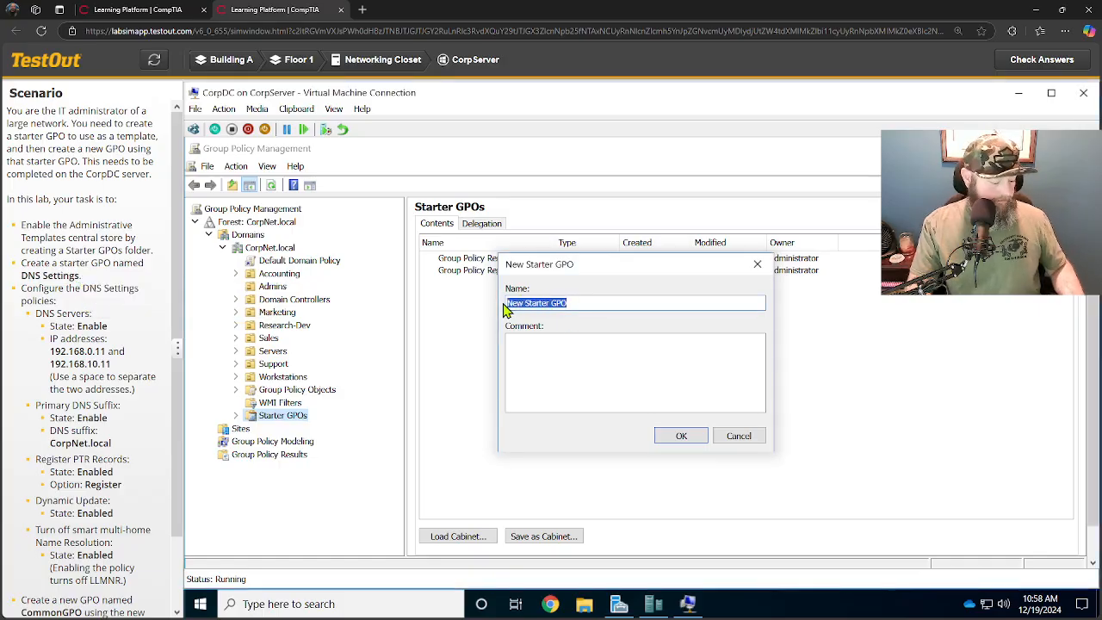
{"action": "key", "text": "ctrl+v"}
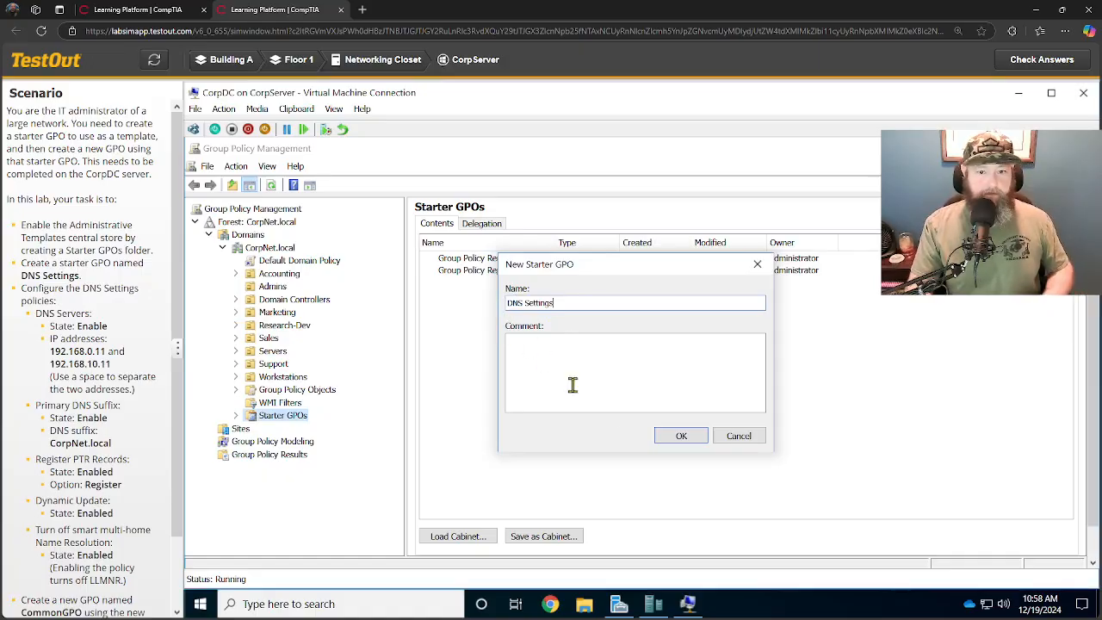
{"action": "left_click", "coordinate": [677, 437]}
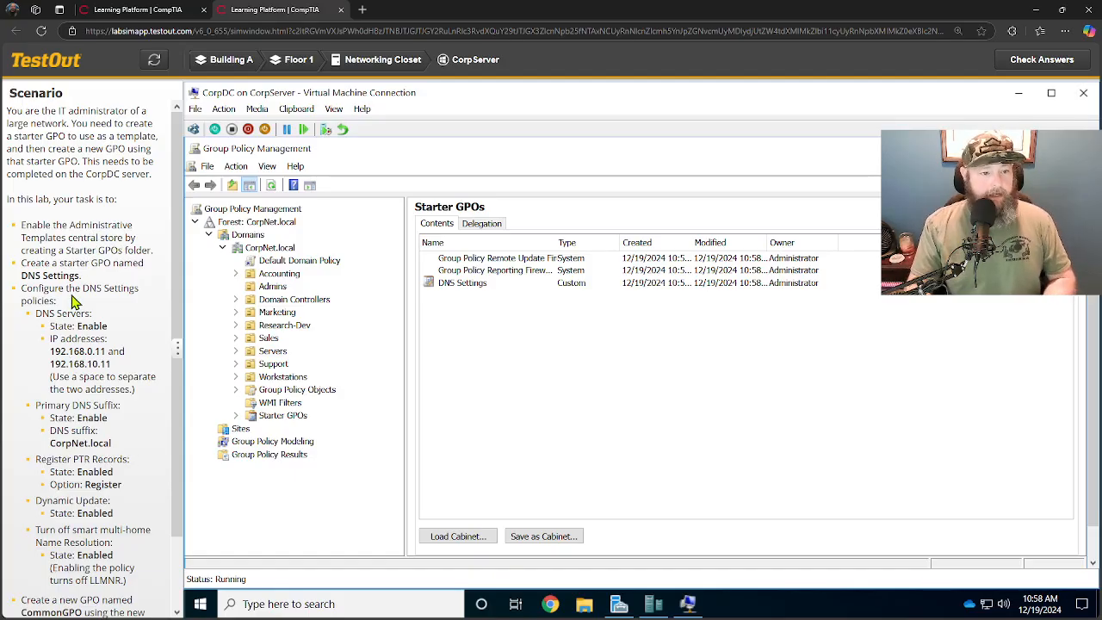
Edit the DNS Settings starter GPO and open the Computer Configuration DNS Client administrative templates.
{"action": "right_click", "coordinate": [456, 289]}
{"action": "left_click", "coordinate": [482, 294]}
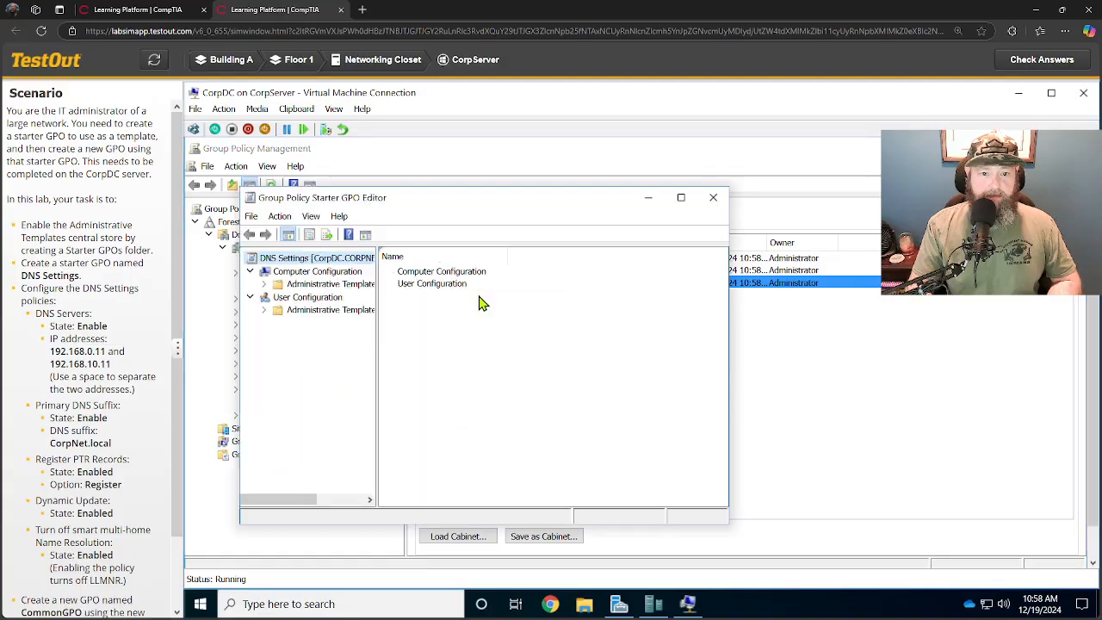
{"action": "left_click", "coordinate": [687, 199]}
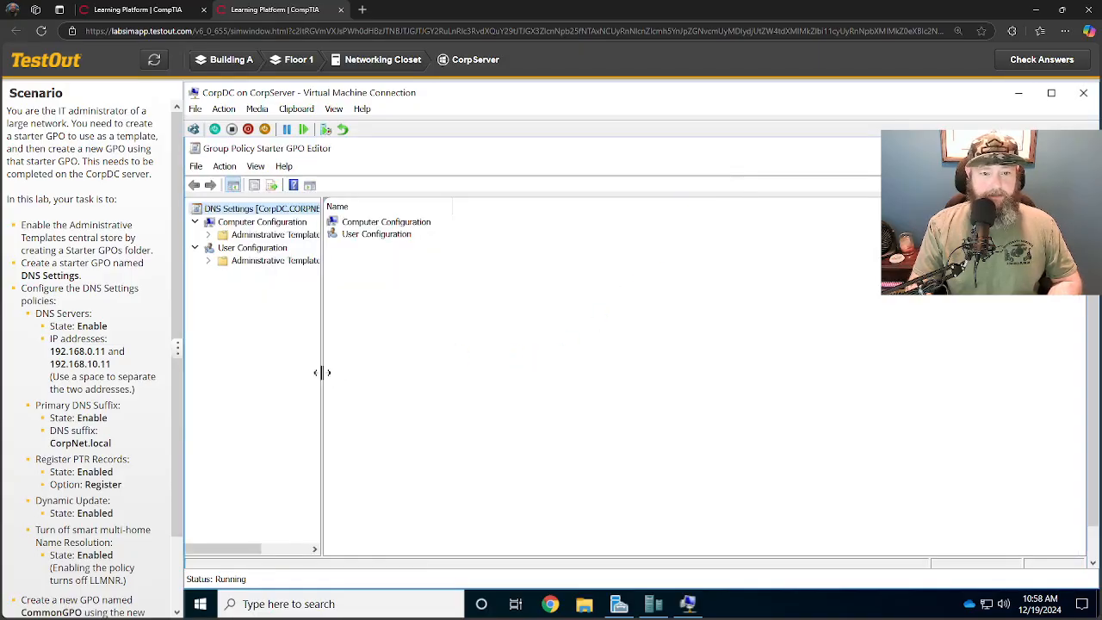
{"action": "left_click_drag", "start_coordinate": [322, 372], "coordinate": [435, 387]}
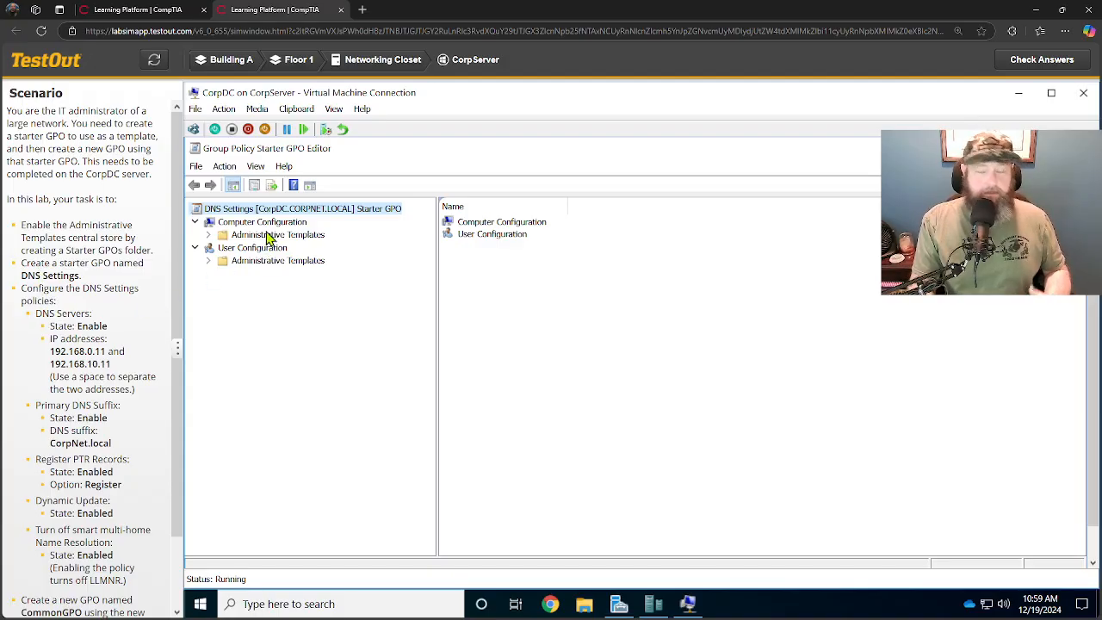
{"action": "left_click", "coordinate": [208, 235]}
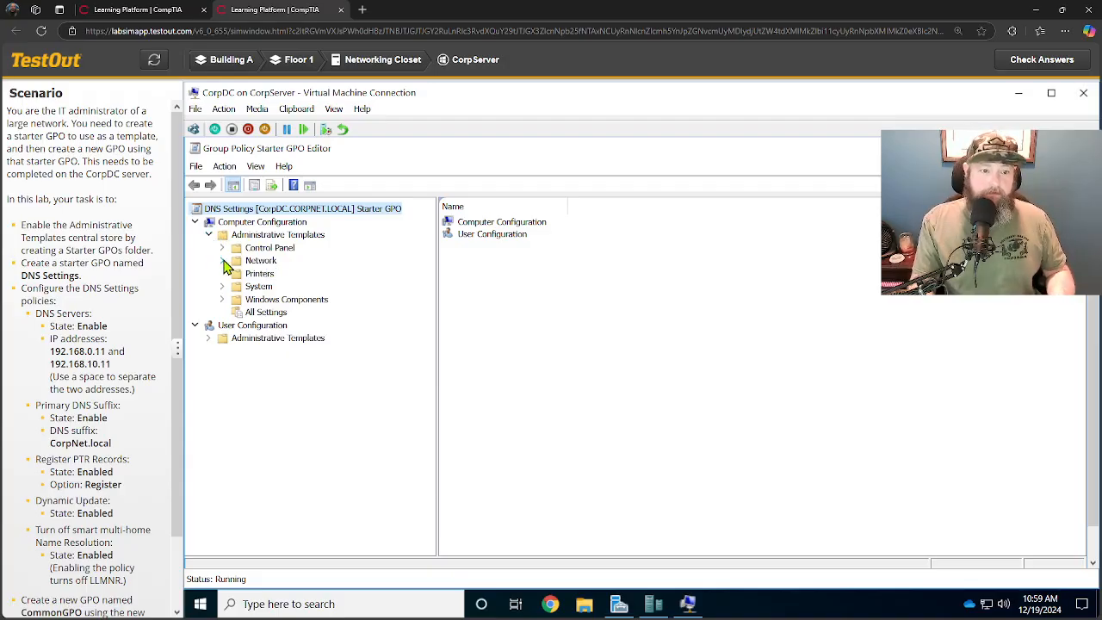
{"action": "left_click", "coordinate": [222, 261]}
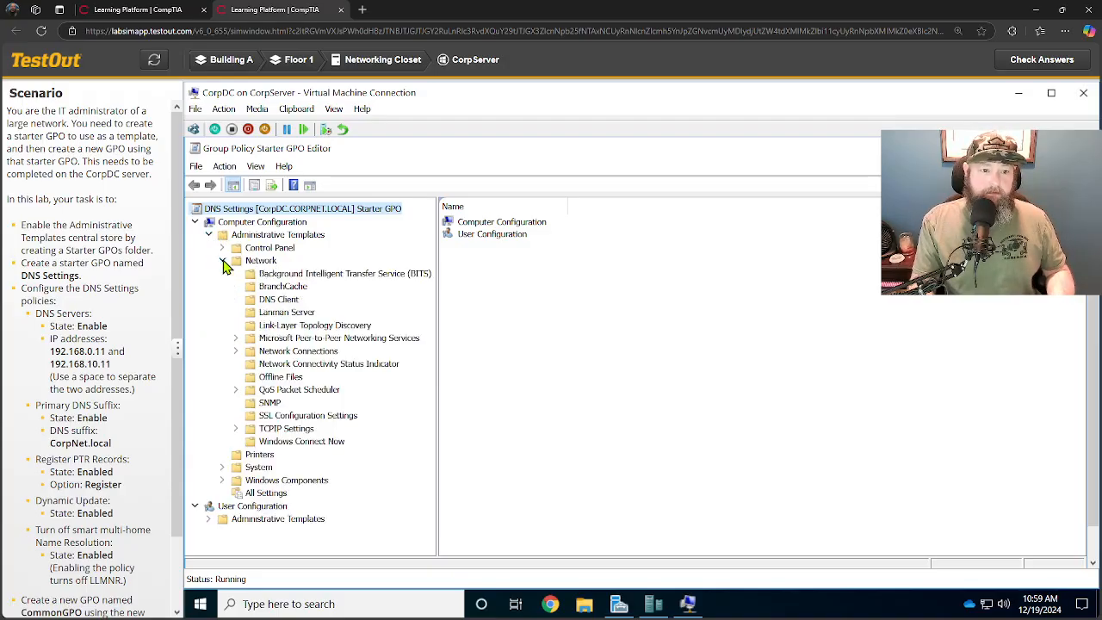
{"action": "left_click", "coordinate": [277, 300]}
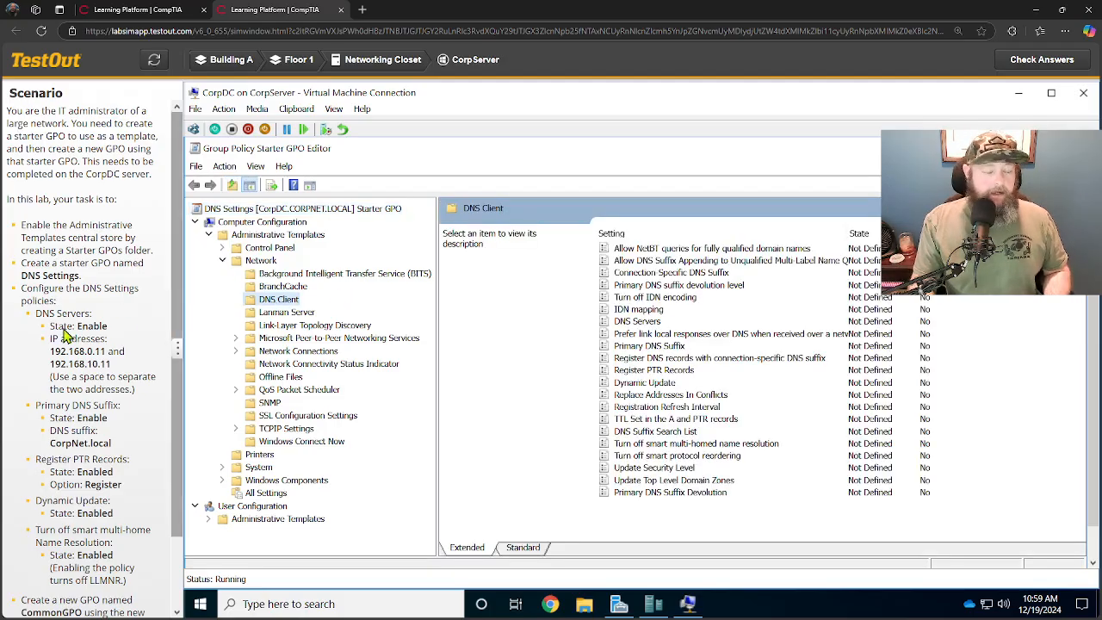
{"action": "scroll", "coordinate": [64, 335], "scroll_direction": "down", "scroll_amount": 1}
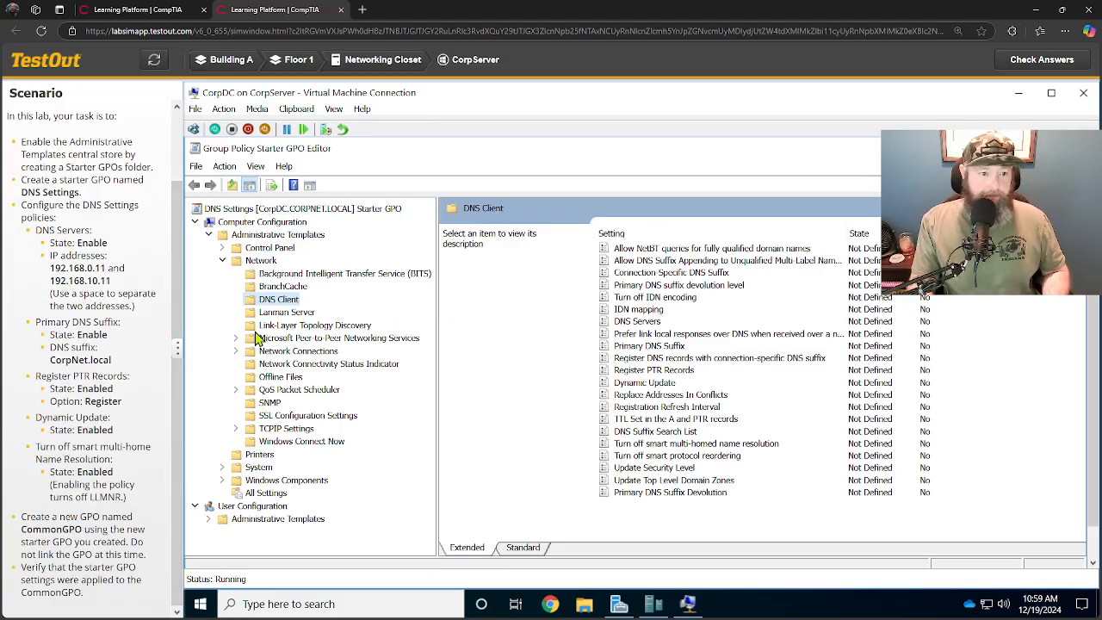
Enable the DNS Servers policy with IP addresses 192.168.0.11 192.168.10.11.
{"action": "double_click", "coordinate": [601, 320]}
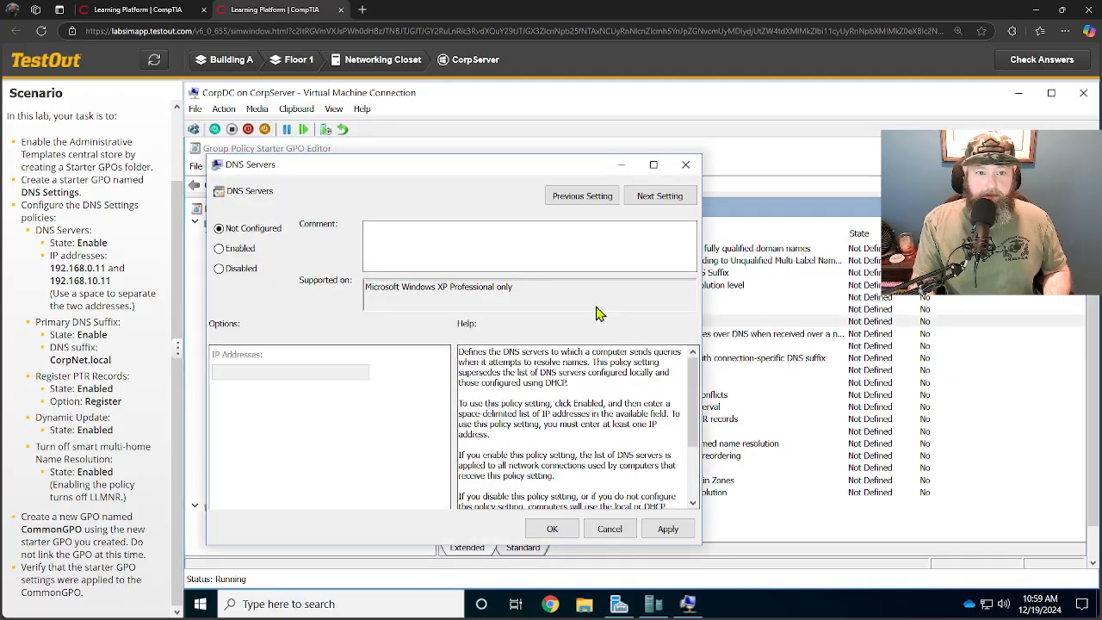
{"action": "left_click", "coordinate": [218, 249]}
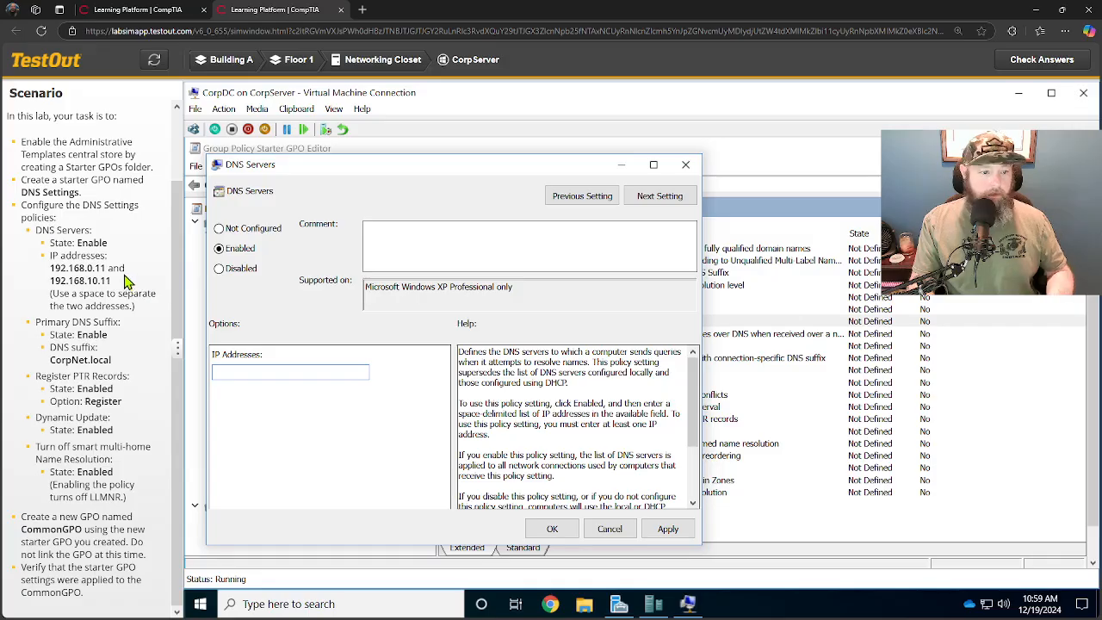
{"action": "left_click_drag", "start_coordinate": [52, 274], "coordinate": [110, 273]}
{"action": "left_click", "coordinate": [232, 371]}
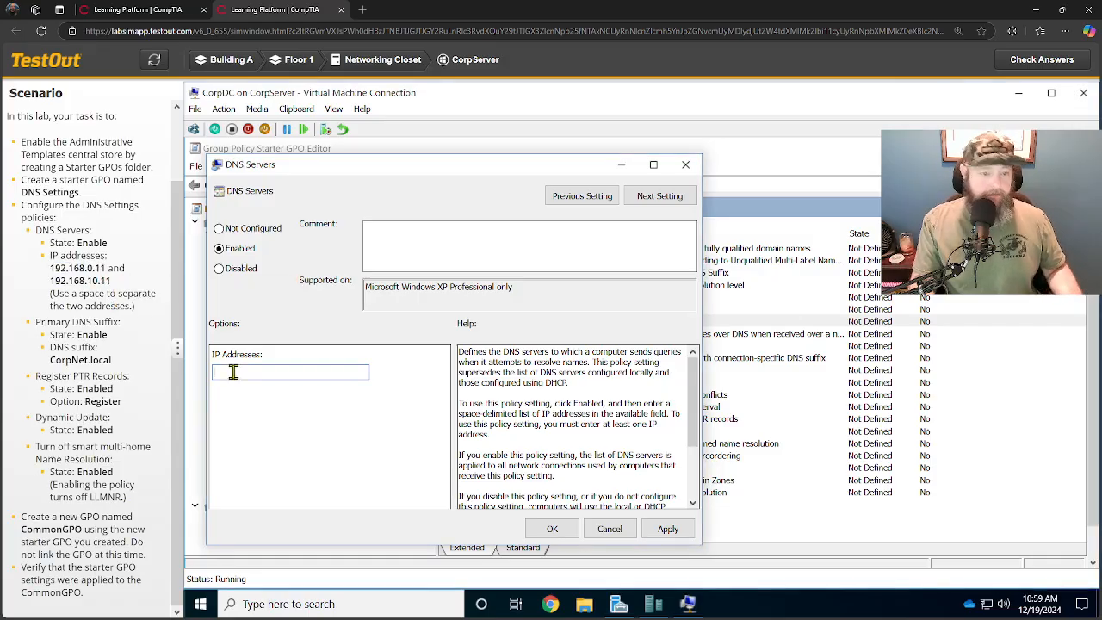
{"action": "key", "text": "ctrl+v"}
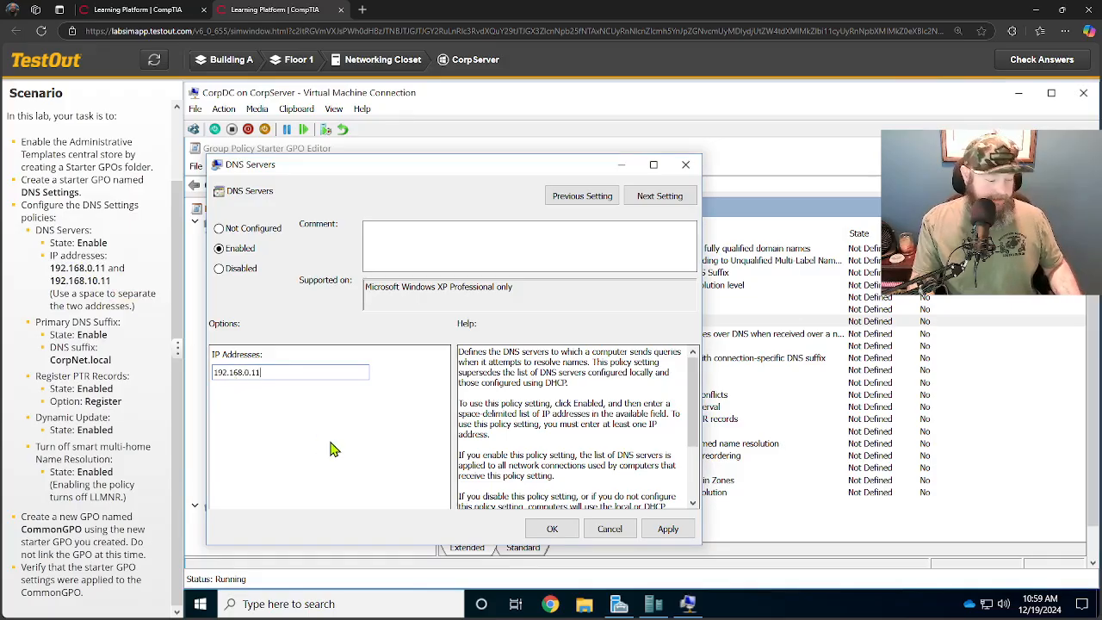
{"action": "left_click_drag", "start_coordinate": [51, 281], "coordinate": [115, 288]}
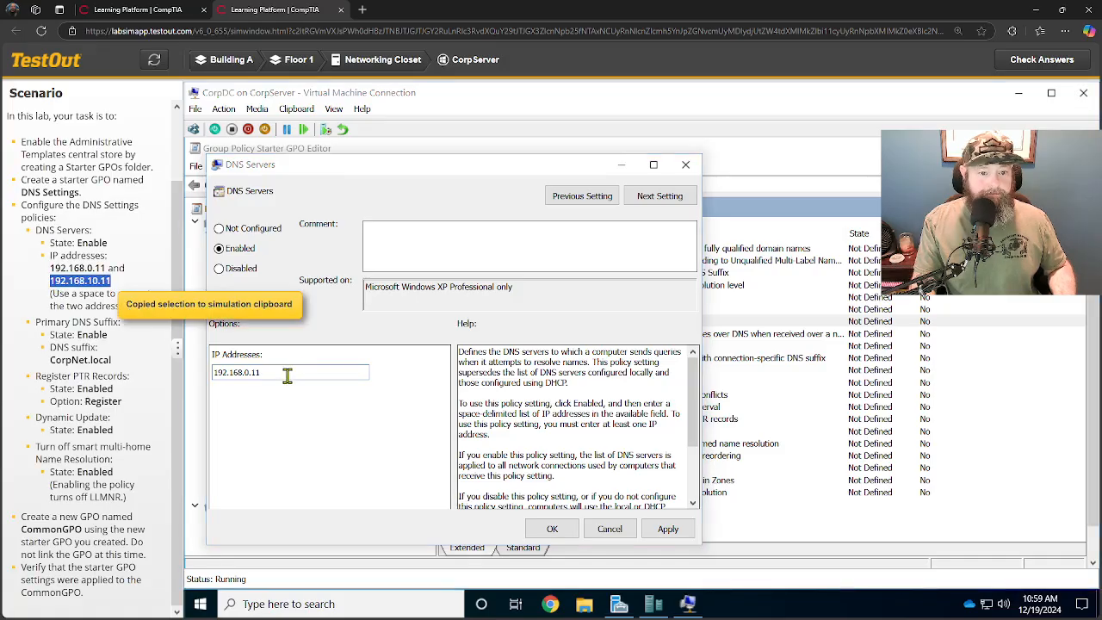
{"action": "left_click", "coordinate": [286, 376]}
{"action": "key", "text": "ctrl+v"}
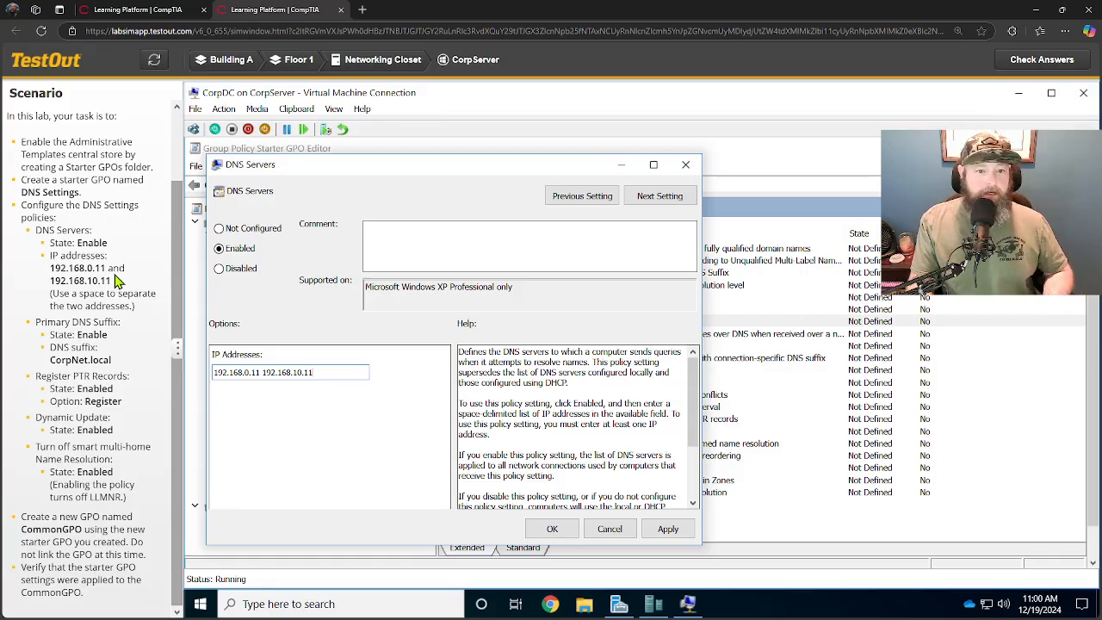
{"action": "left_click", "coordinate": [555, 529]}
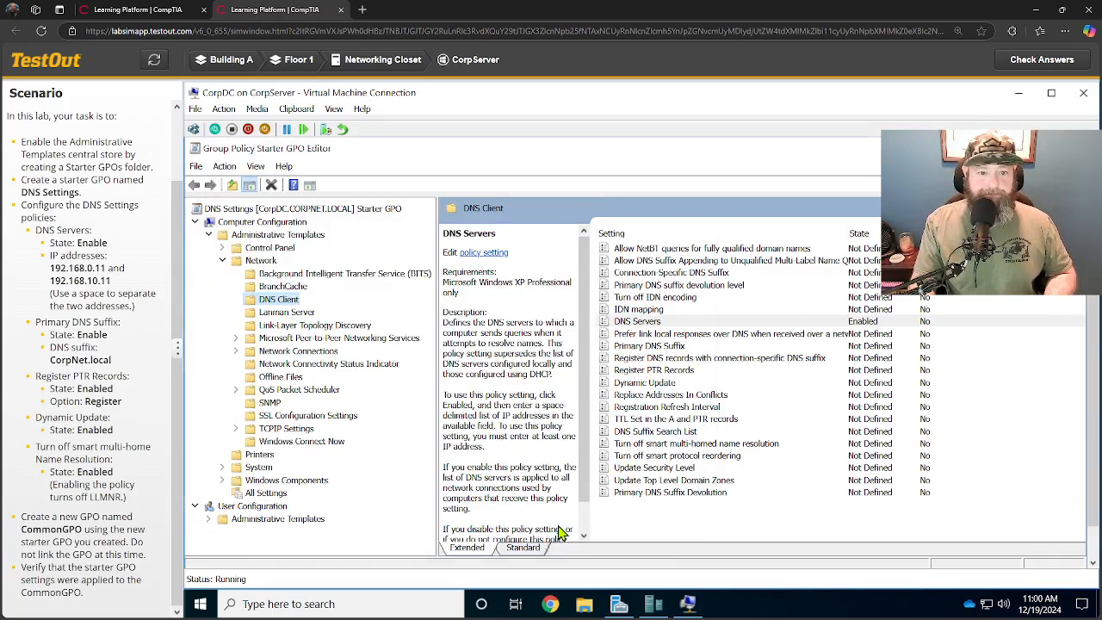
Enable the Primary DNS Suffix policy with the DNS suffix CorpNet.local.
{"action": "left_click", "coordinate": [695, 321]}
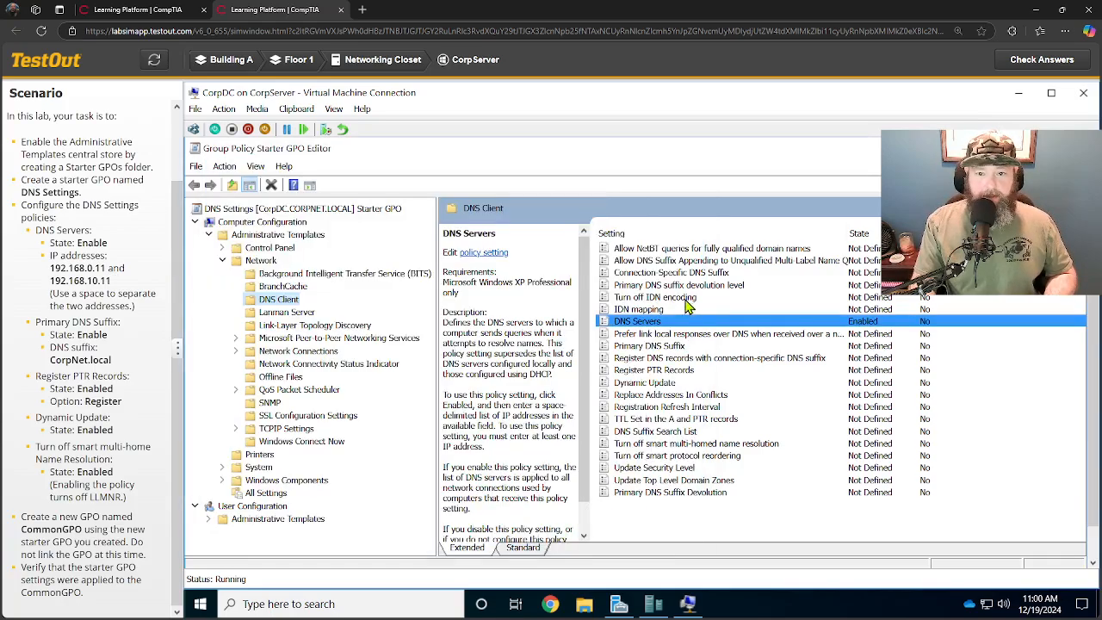
{"action": "double_click", "coordinate": [650, 346]}
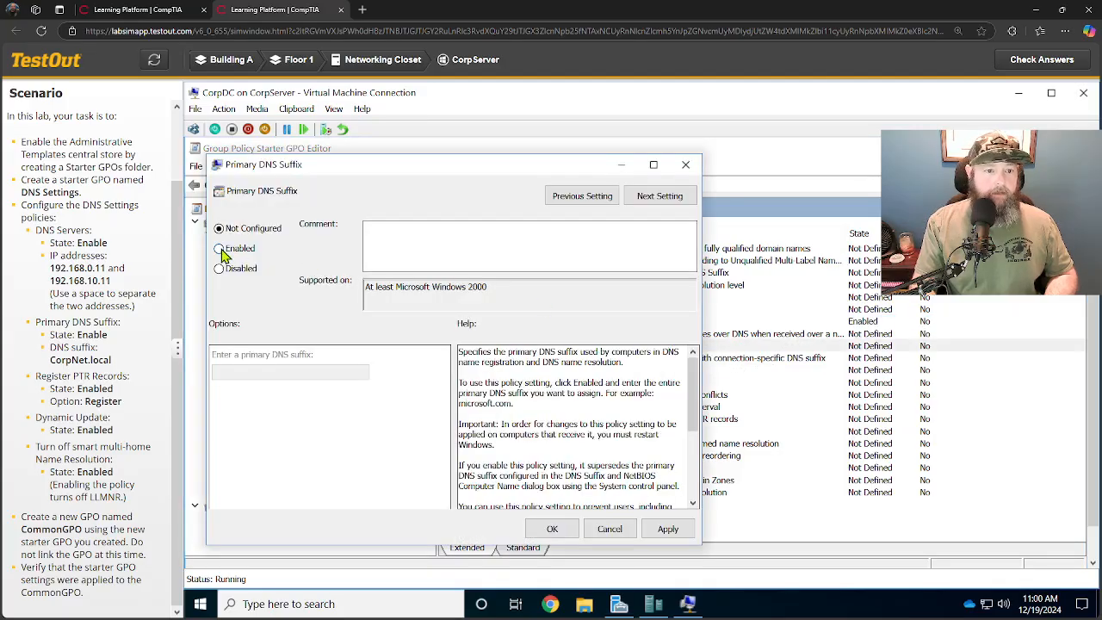
{"action": "left_click", "coordinate": [221, 250]}
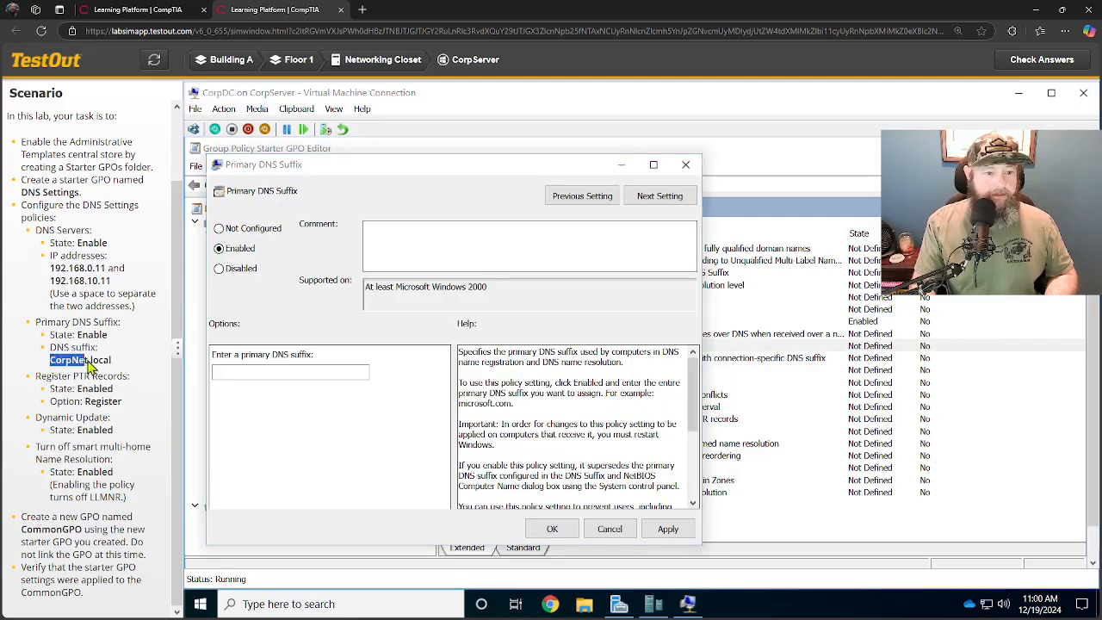
{"action": "left_click_drag", "start_coordinate": [50, 359], "coordinate": [112, 361]}
{"action": "left_click", "coordinate": [336, 370]}
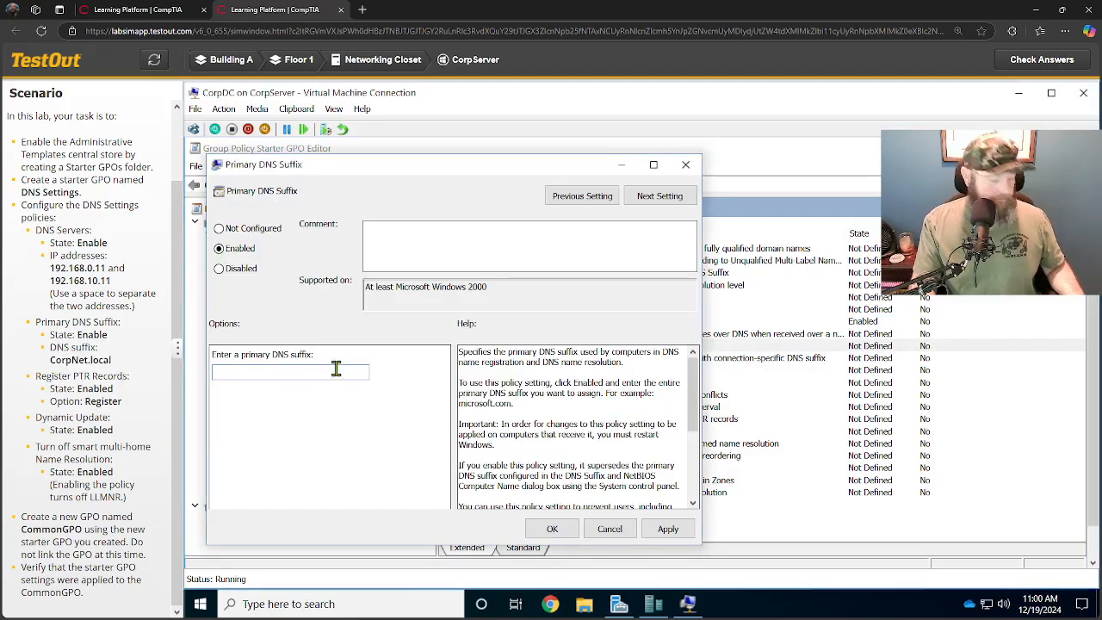
{"action": "key", "text": "ctrl+v"}
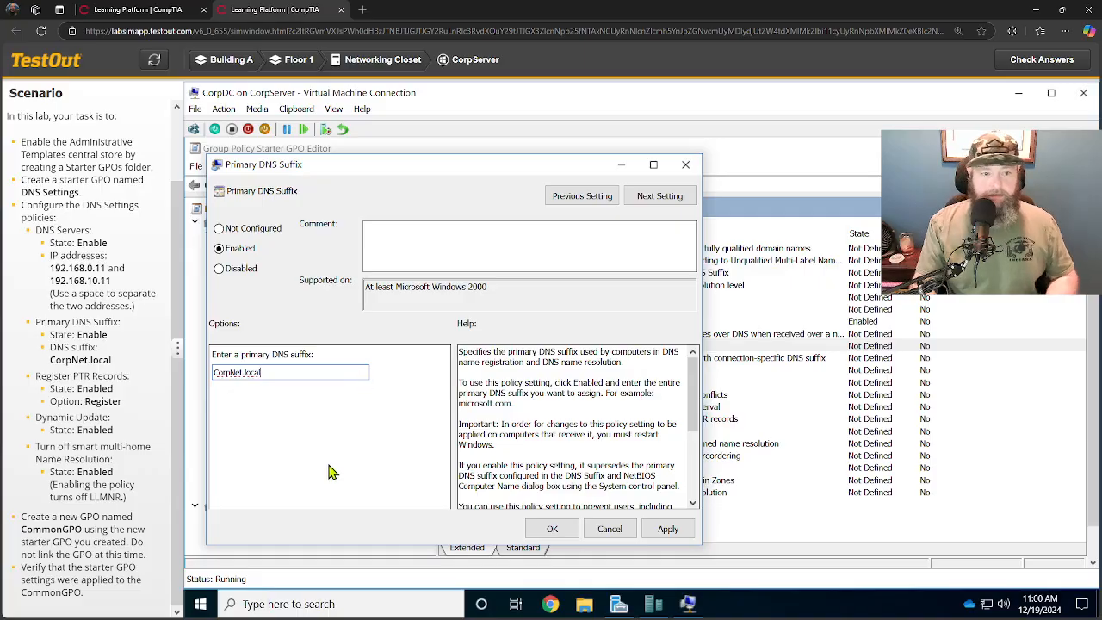
{"action": "left_click", "coordinate": [553, 531]}
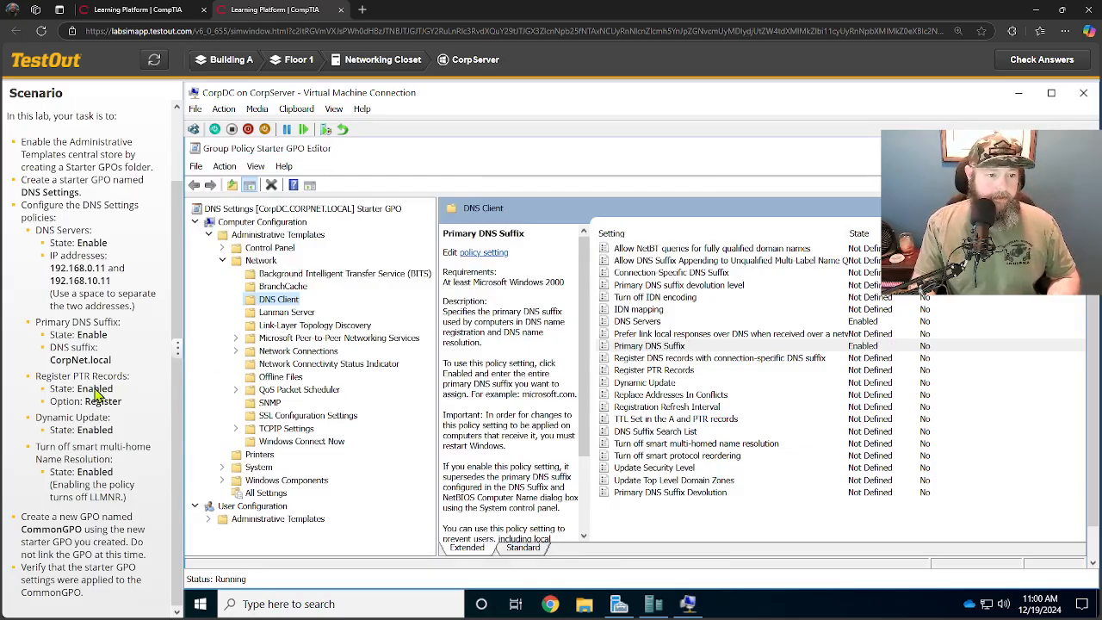
Enable the Register PTR Records policy with the Register option.
{"action": "left_click", "coordinate": [778, 348]}
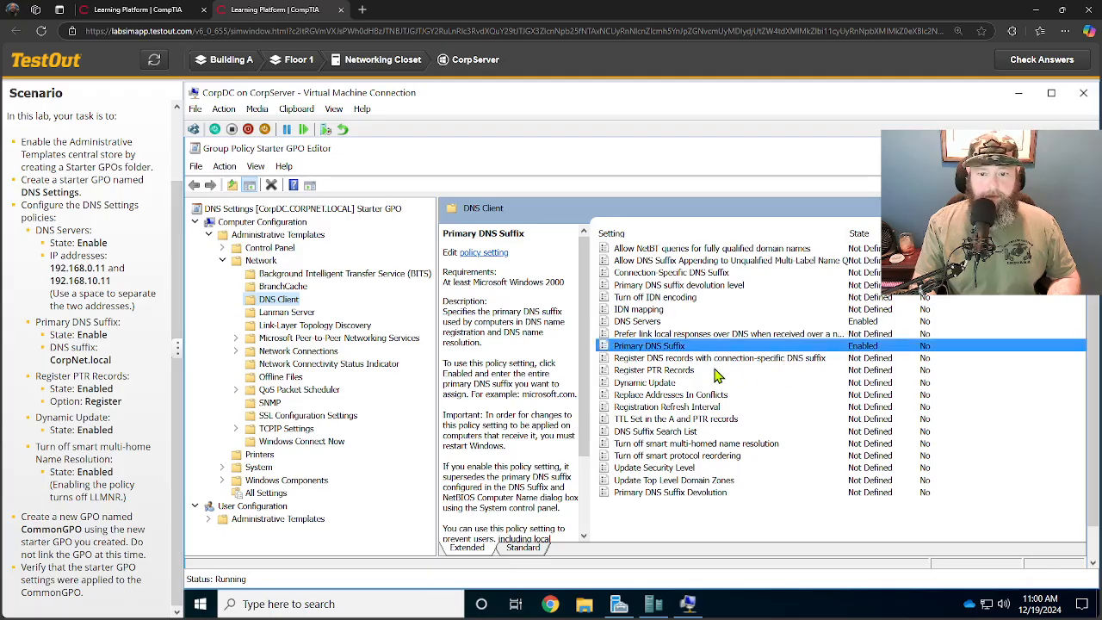
{"action": "double_click", "coordinate": [688, 372]}
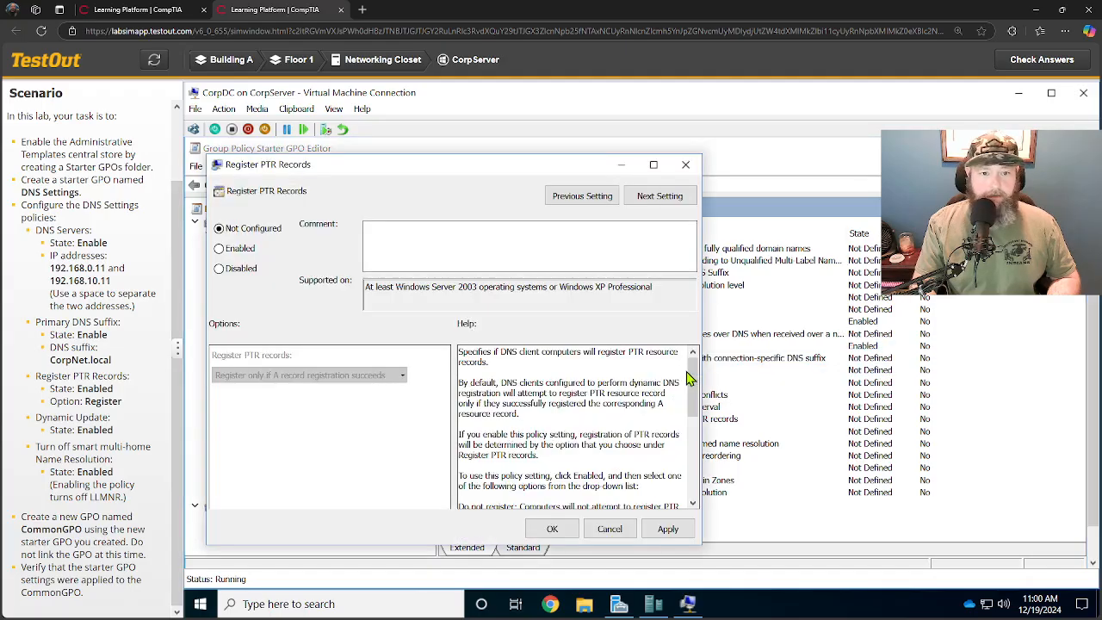
{"action": "left_click", "coordinate": [219, 249]}
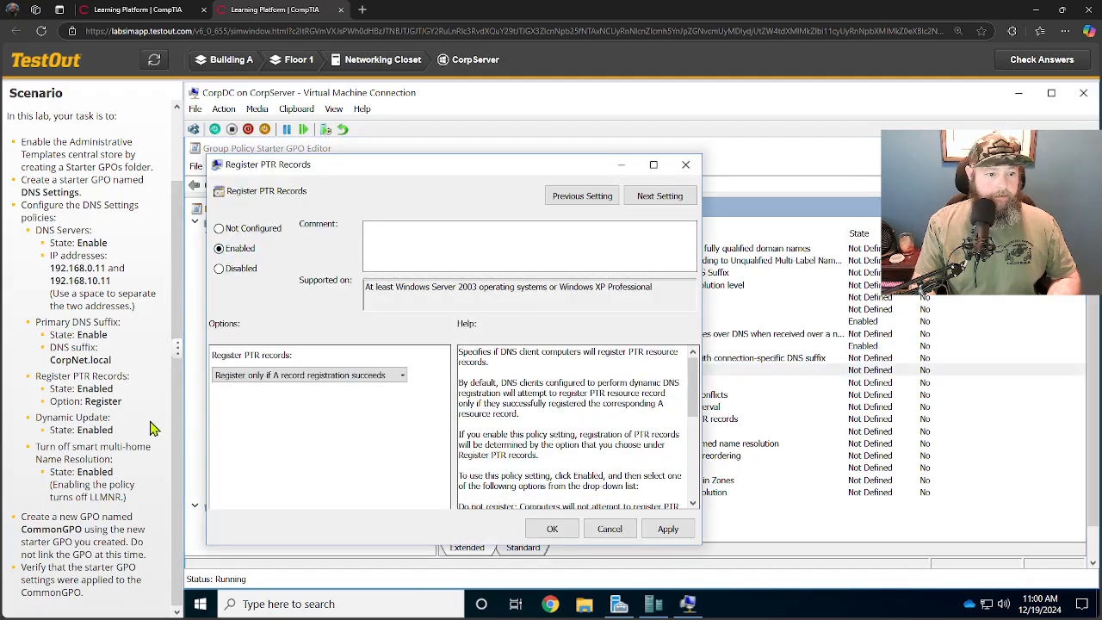
{"action": "left_click", "coordinate": [398, 376]}
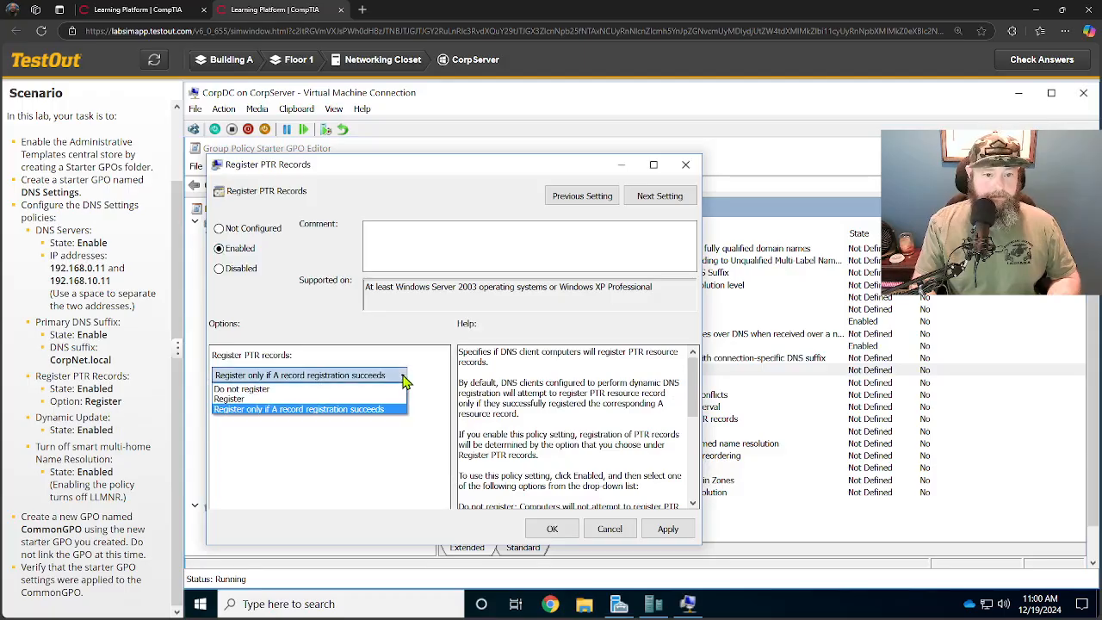
{"action": "left_click", "coordinate": [272, 400]}
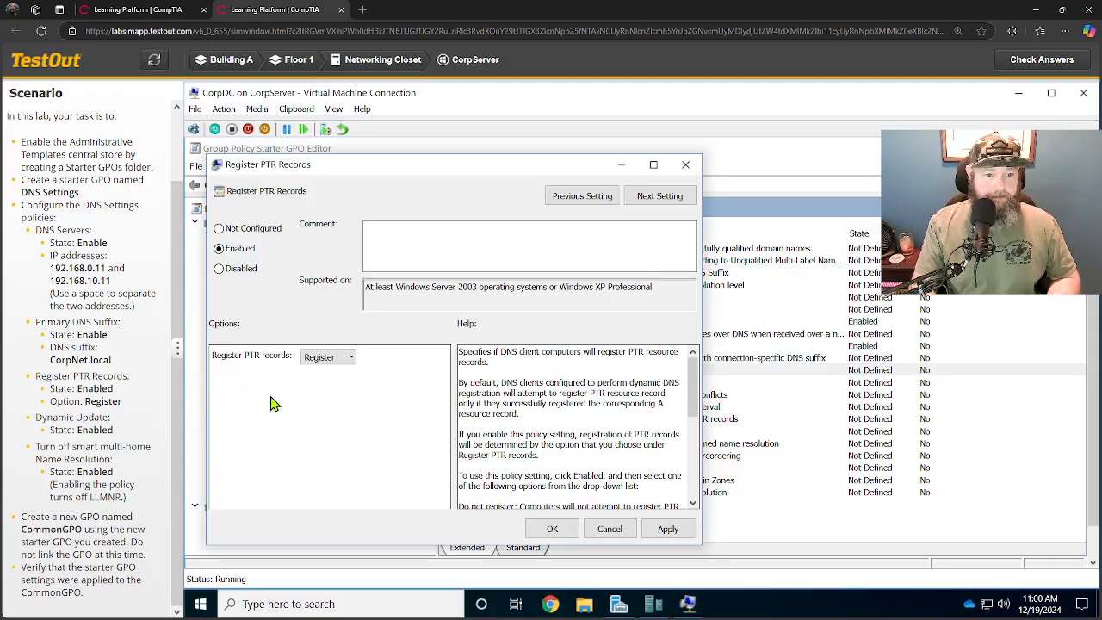
{"action": "left_click", "coordinate": [551, 530]}
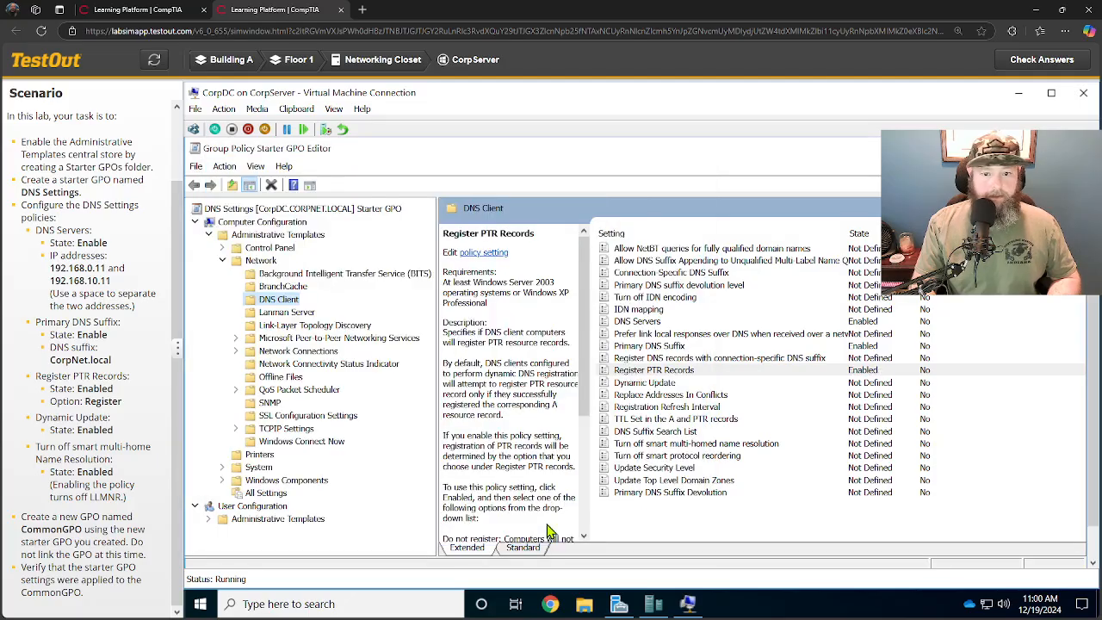
Enable the Dynamic Update policy.
{"action": "double_click", "coordinate": [628, 385]}
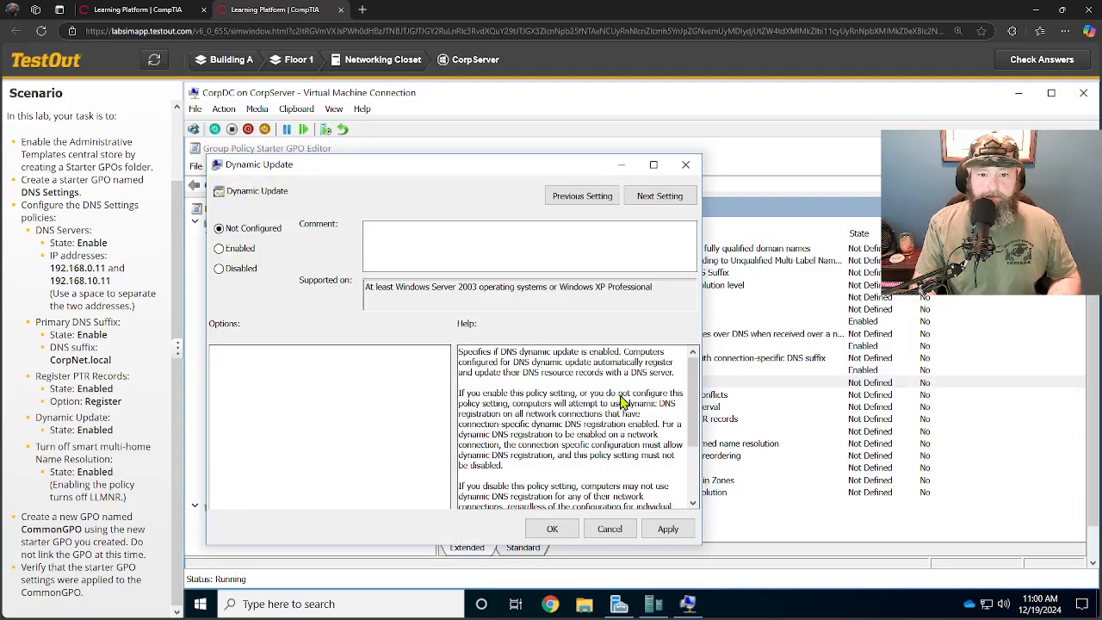
{"action": "left_click", "coordinate": [219, 249]}
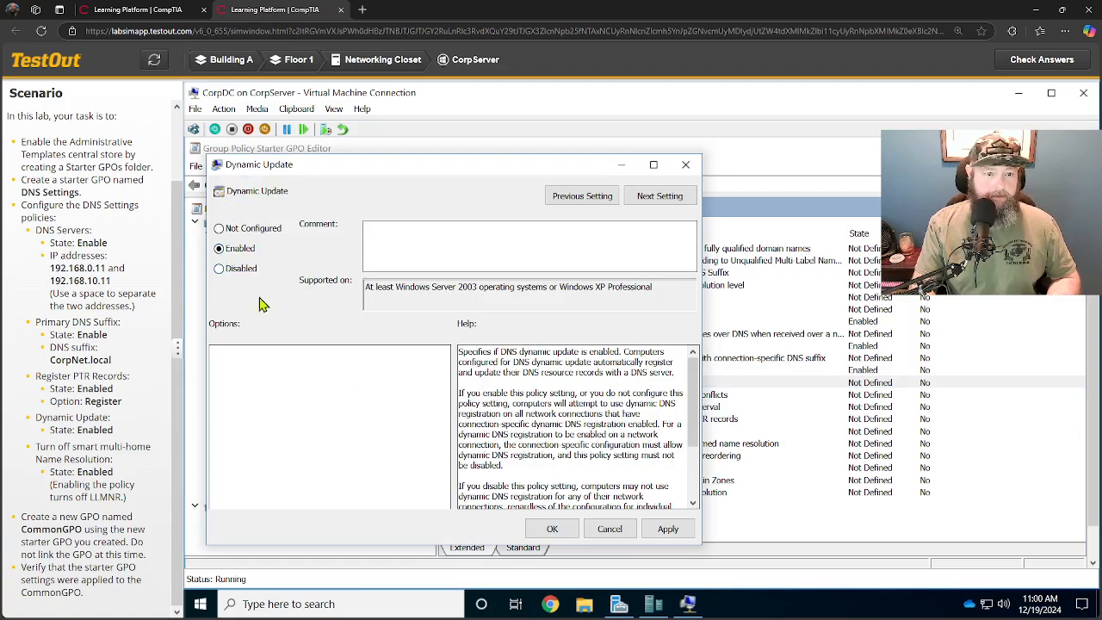
{"action": "left_click", "coordinate": [552, 529]}
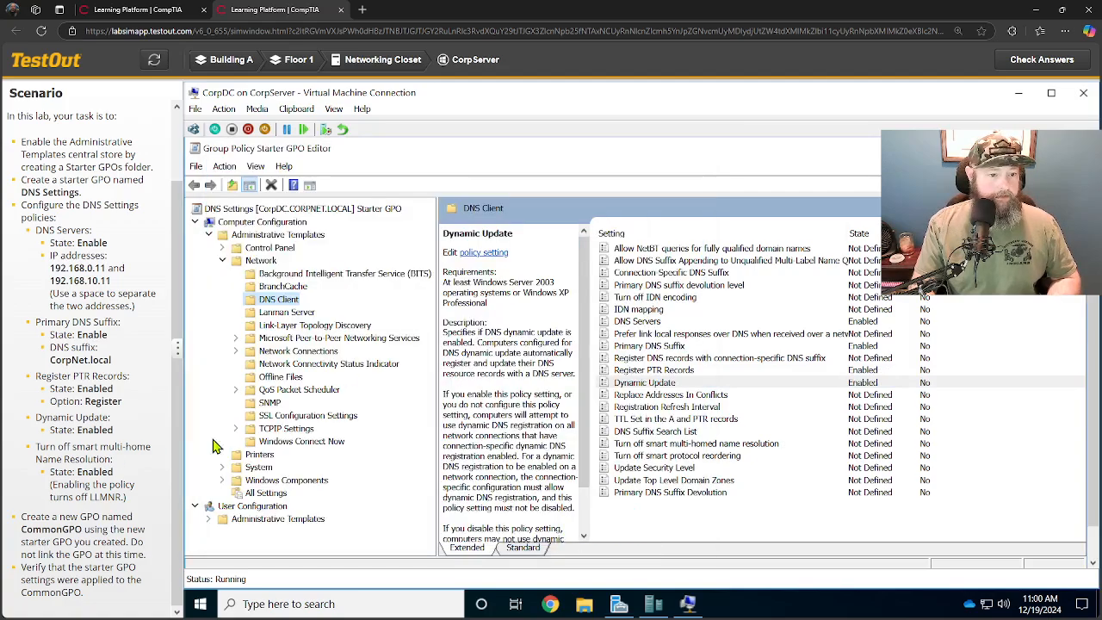
Enable the Turn off smart multi-homed name resolution policy.
{"action": "double_click", "coordinate": [649, 445]}
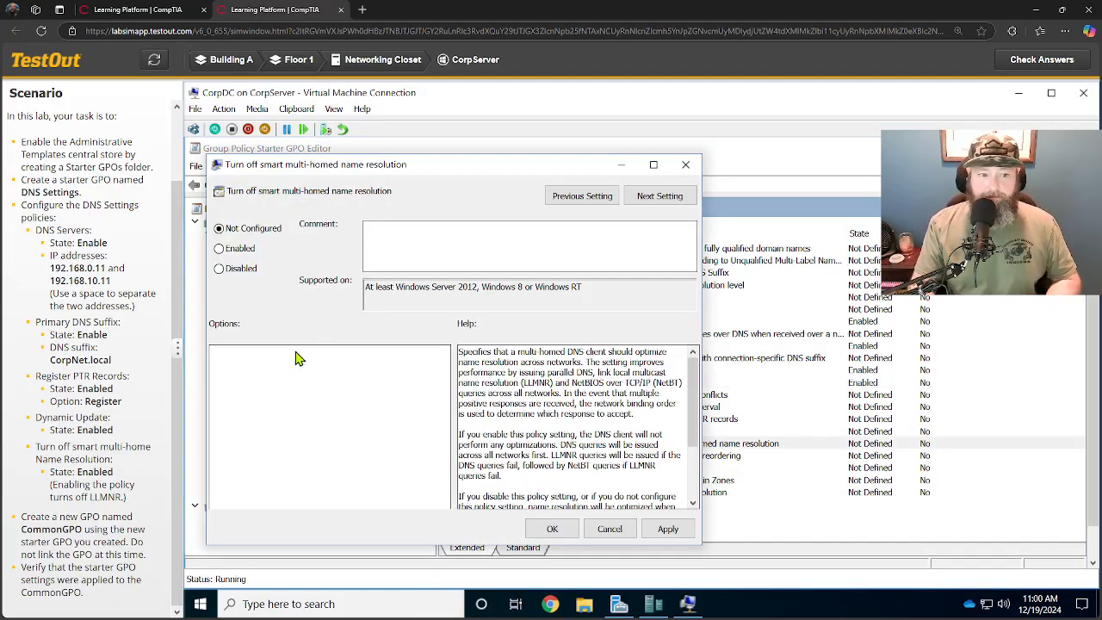
{"action": "left_click", "coordinate": [220, 250]}
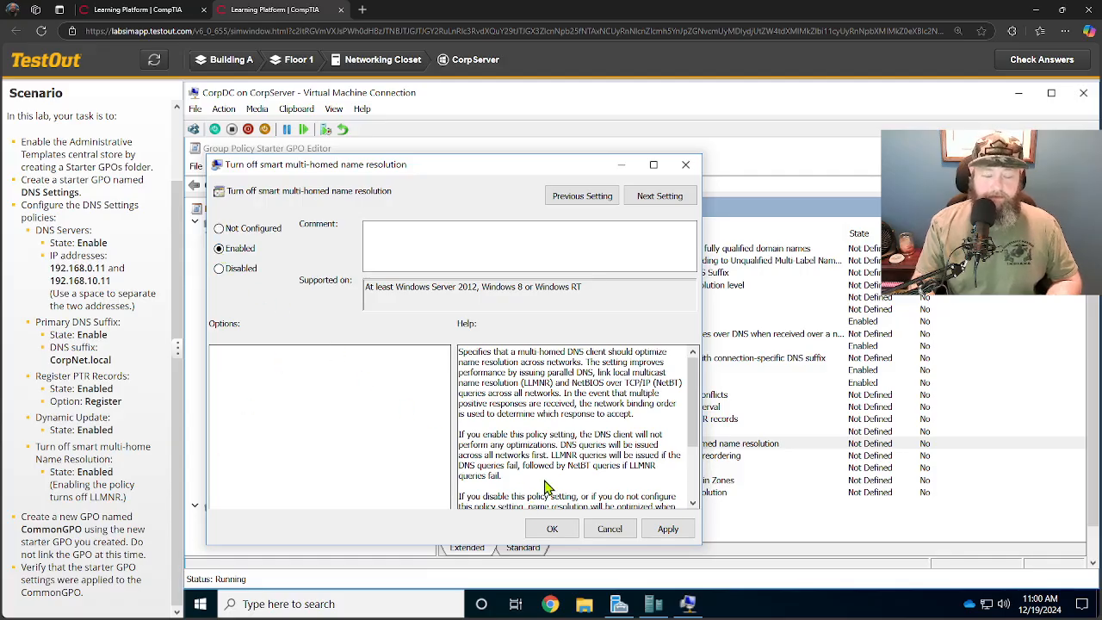
{"action": "left_click", "coordinate": [554, 533]}
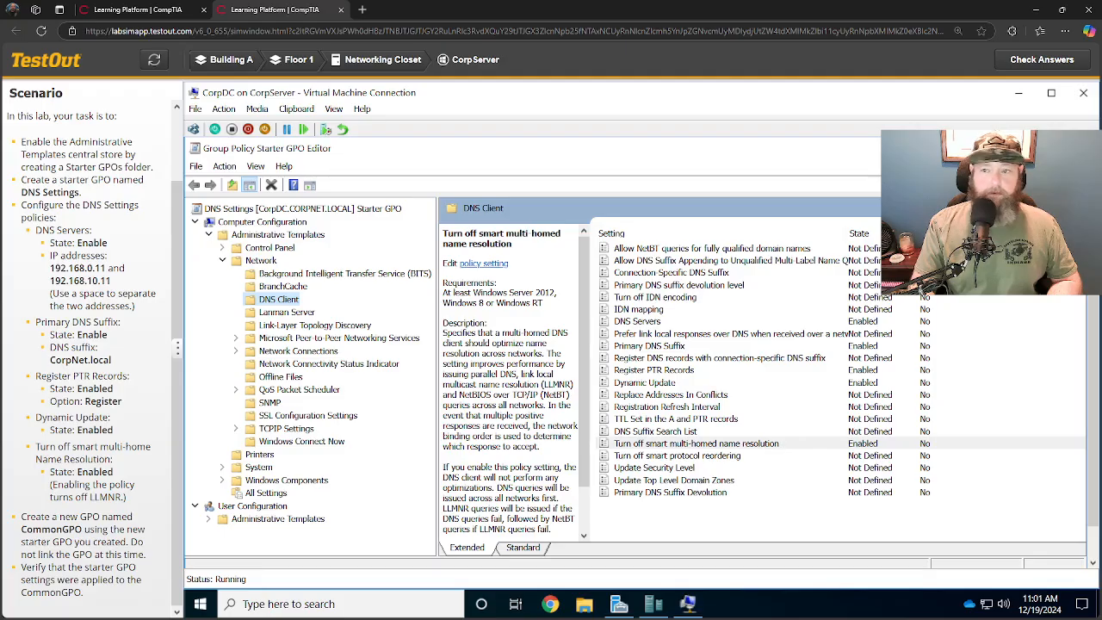
Close the starter GPO editor and create a new GPO named CommonGPO from the DNS Settings starter GPO.
{"action": "left_click", "coordinate": [1072, 148]}
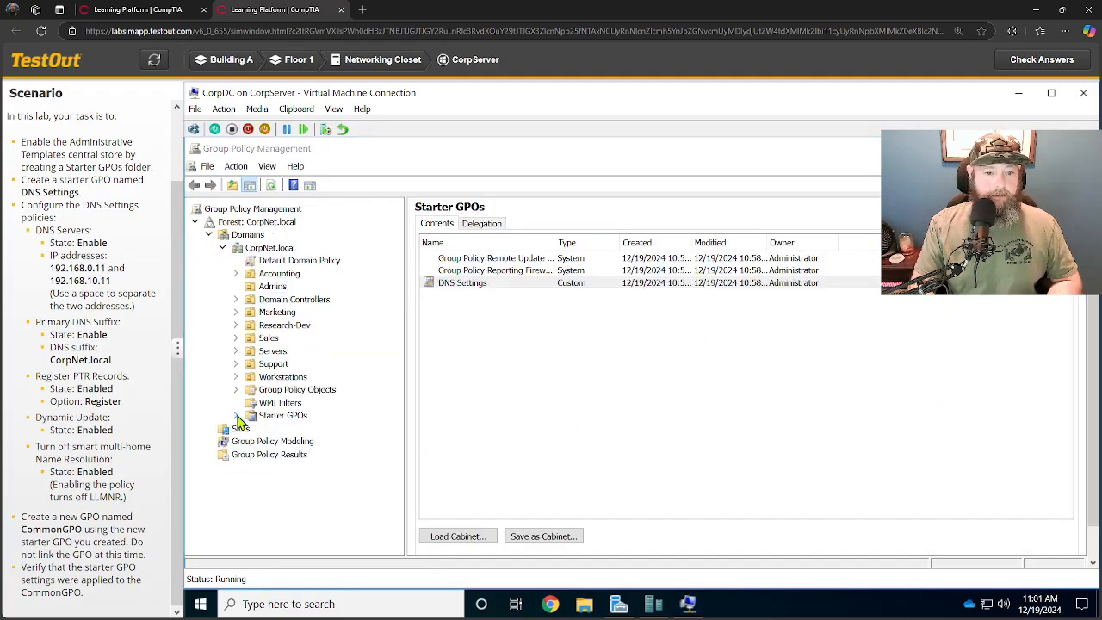
{"action": "left_click", "coordinate": [237, 416]}
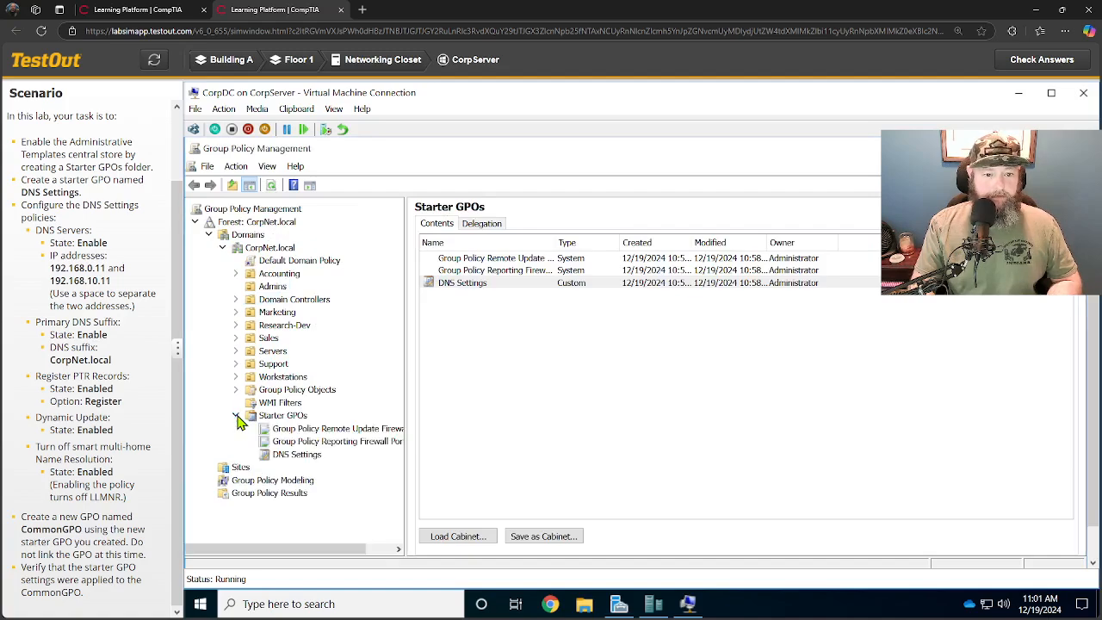
{"action": "right_click", "coordinate": [288, 456]}
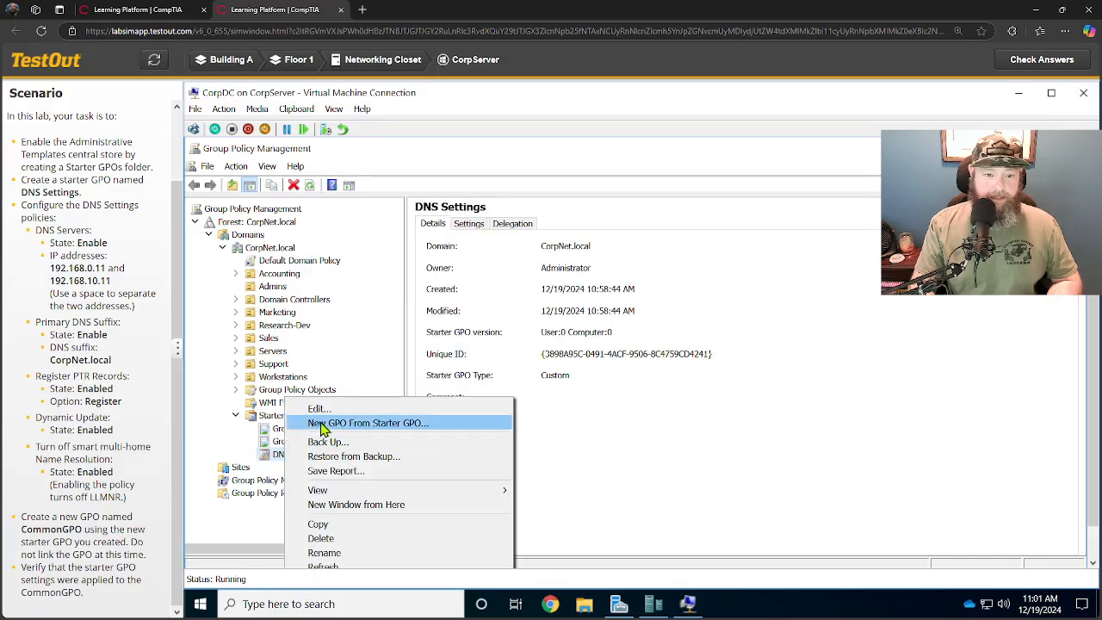
{"action": "left_click", "coordinate": [414, 428]}
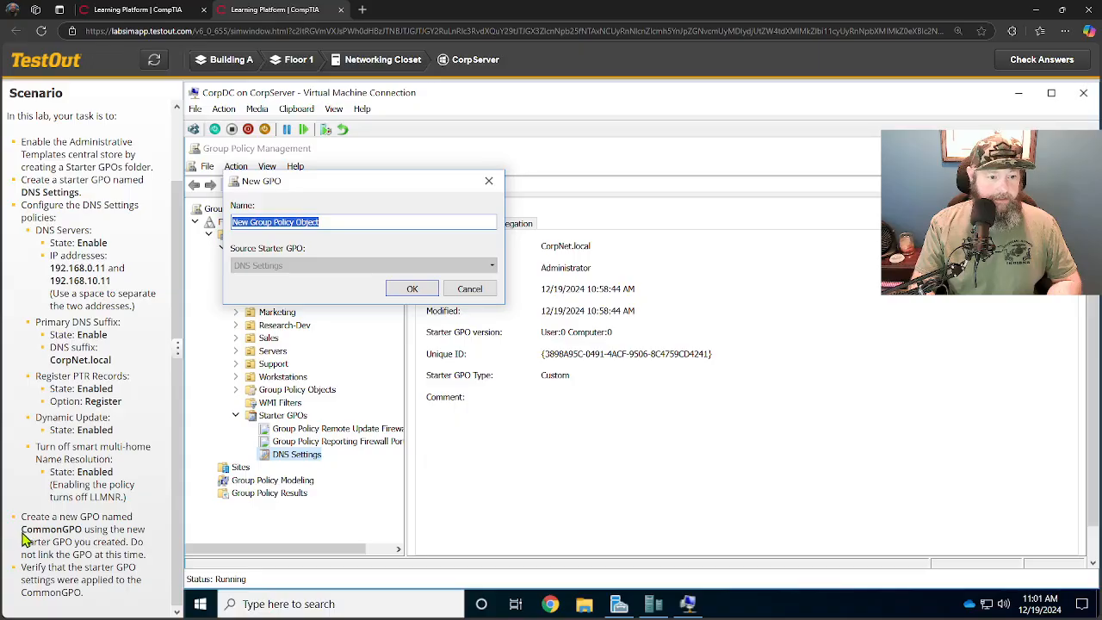
{"action": "left_click_drag", "start_coordinate": [22, 530], "coordinate": [85, 533]}
{"action": "key", "text": "ctrl+c"}
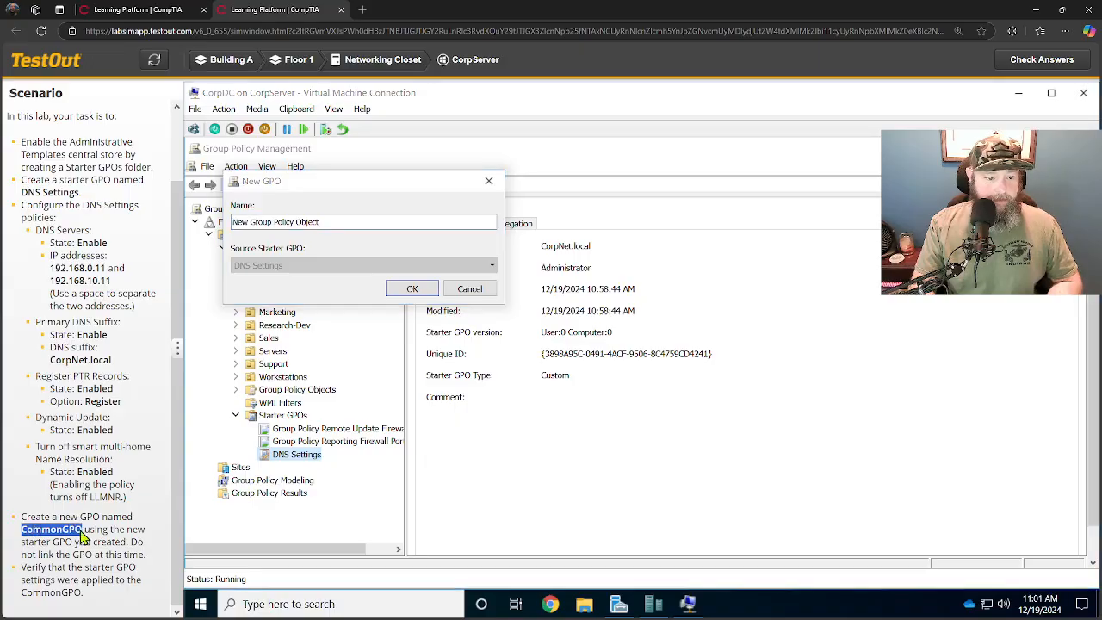
{"action": "left_click_drag", "start_coordinate": [324, 225], "coordinate": [196, 237]}
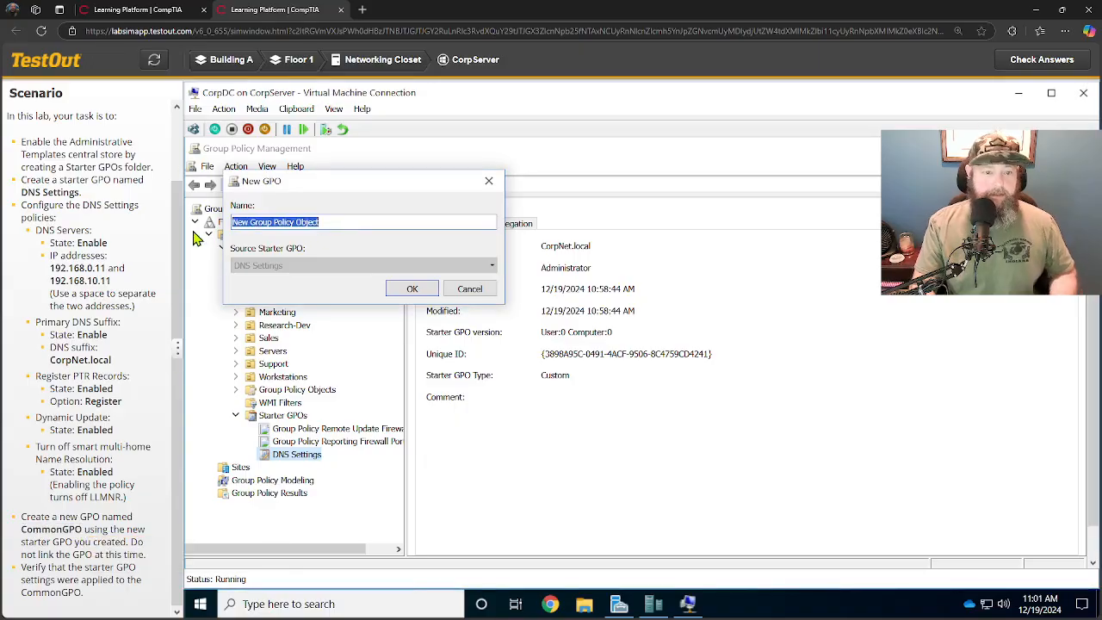
{"action": "key", "text": "ctrl+v"}
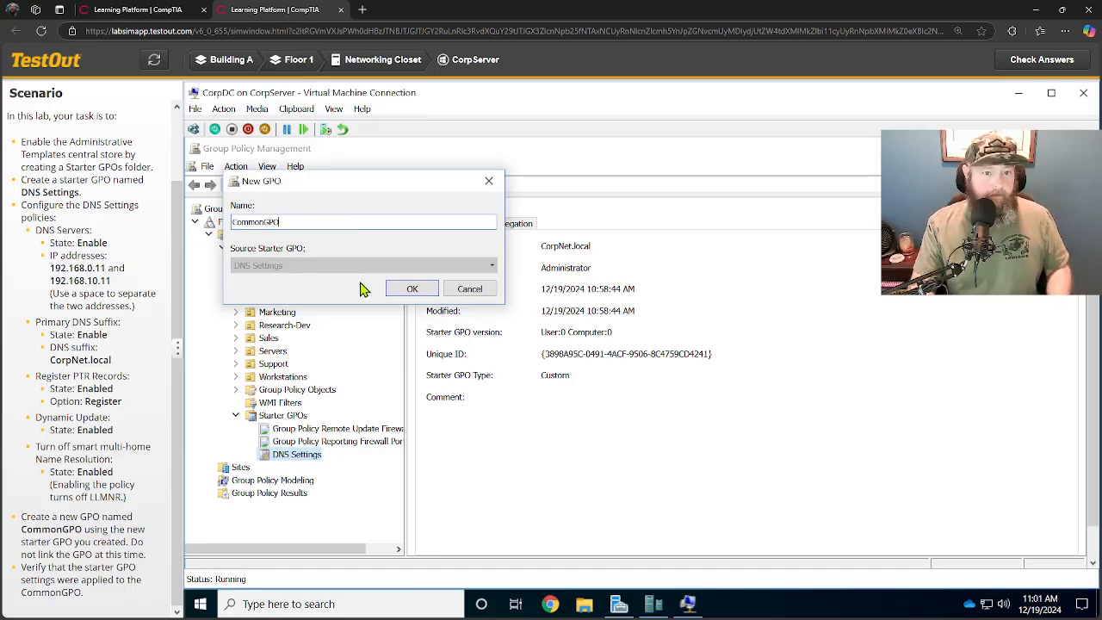
{"action": "left_click", "coordinate": [411, 289]}
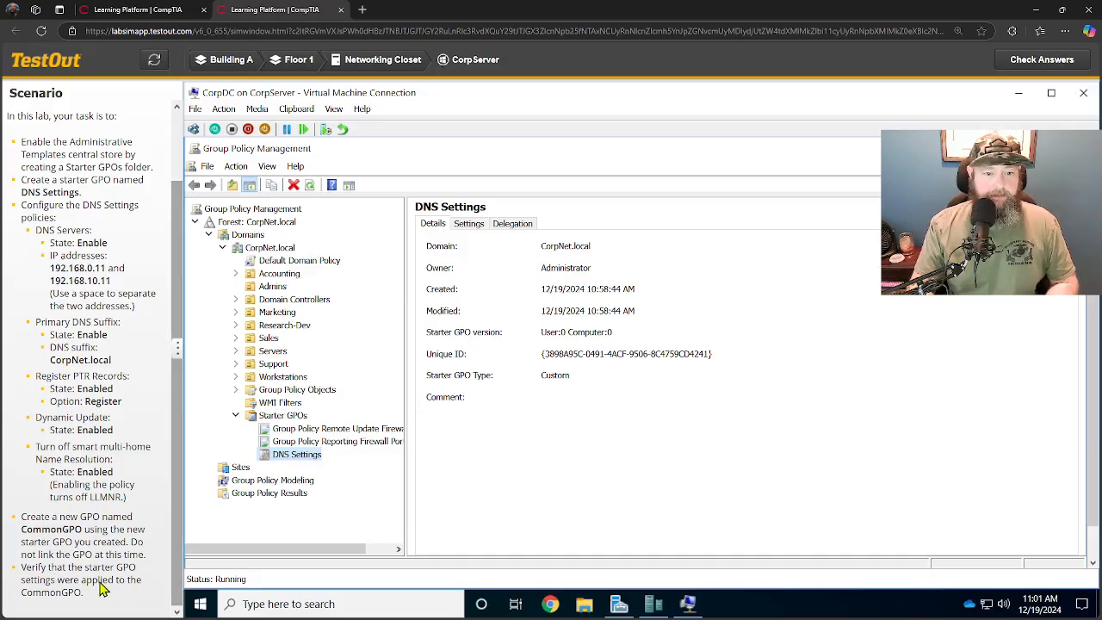
Open CommonGPO in the editor, examine its Computer Configuration DNS Client policy settings, and check the lab answers.
{"action": "left_click", "coordinate": [235, 390]}
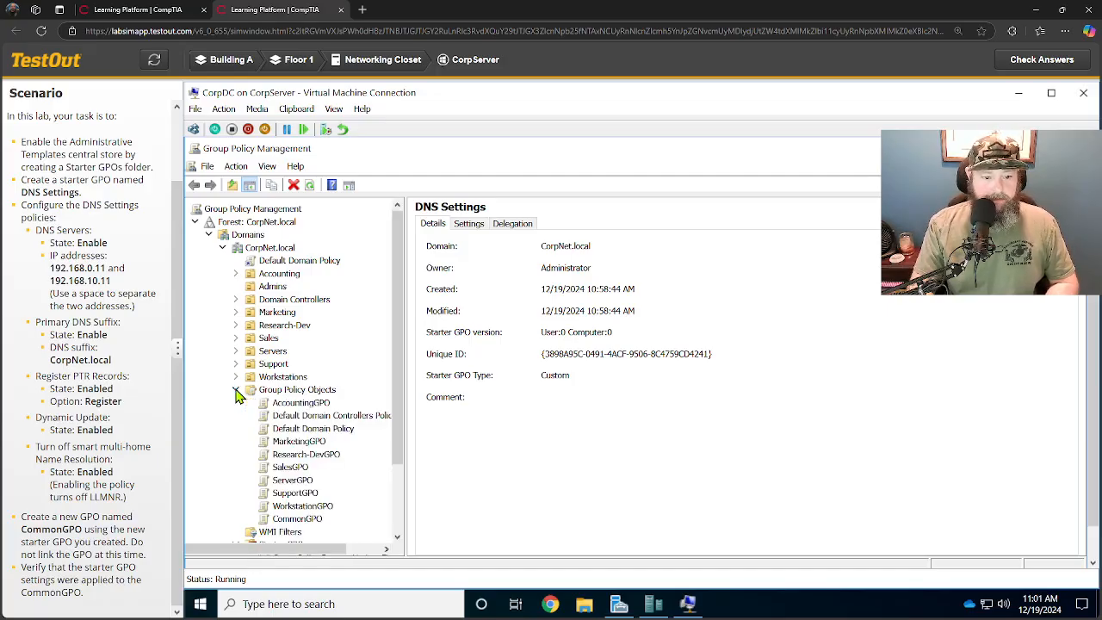
{"action": "right_click", "coordinate": [295, 521]}
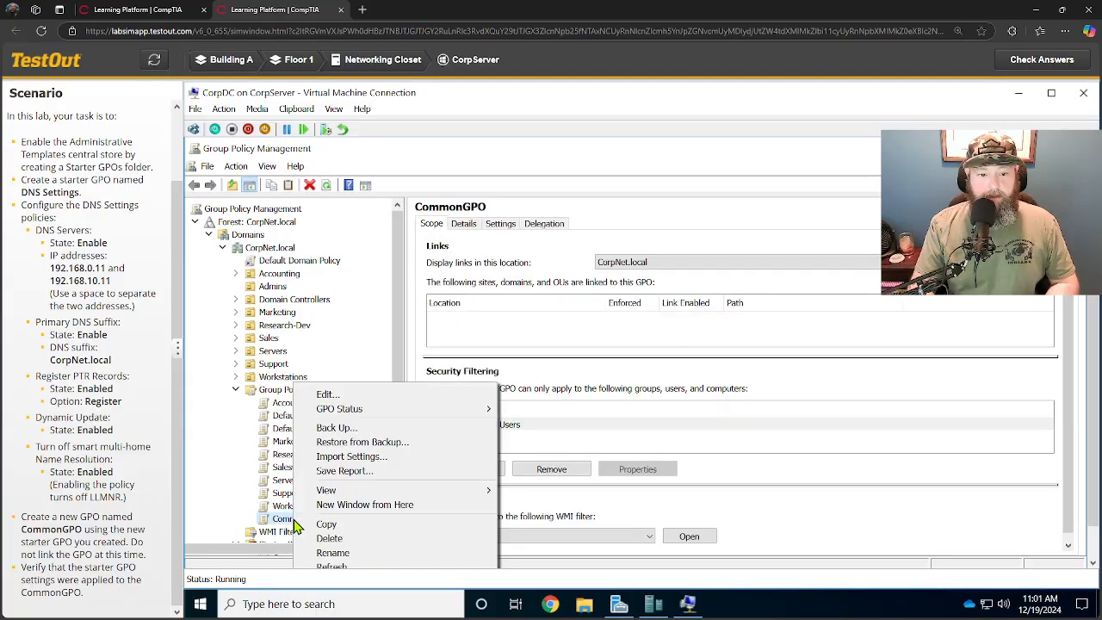
{"action": "left_click", "coordinate": [358, 400]}
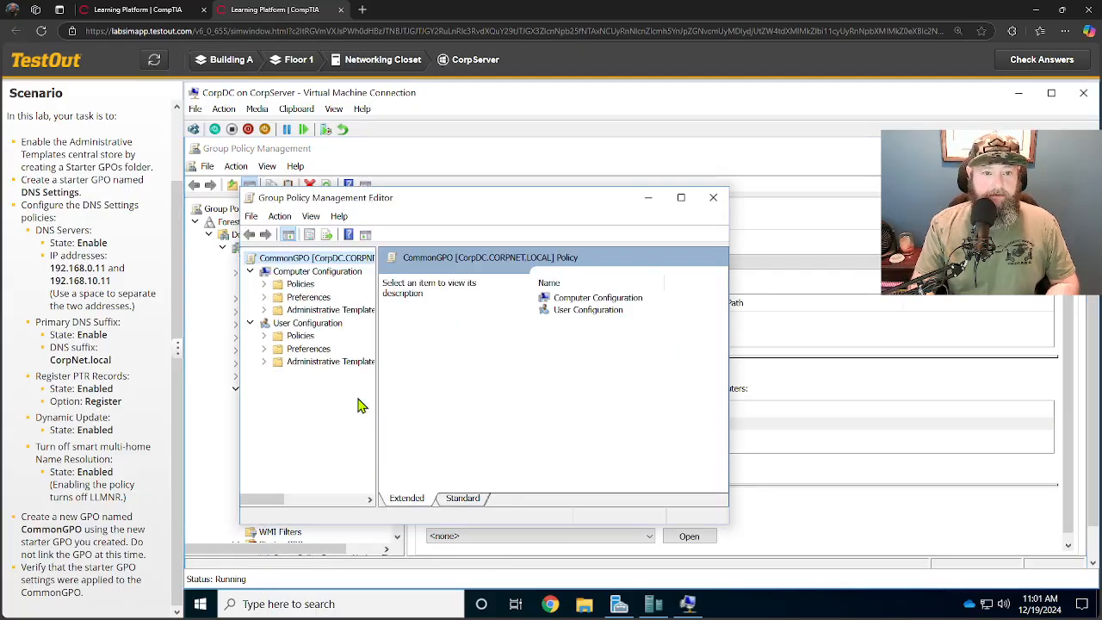
{"action": "left_click", "coordinate": [680, 200]}
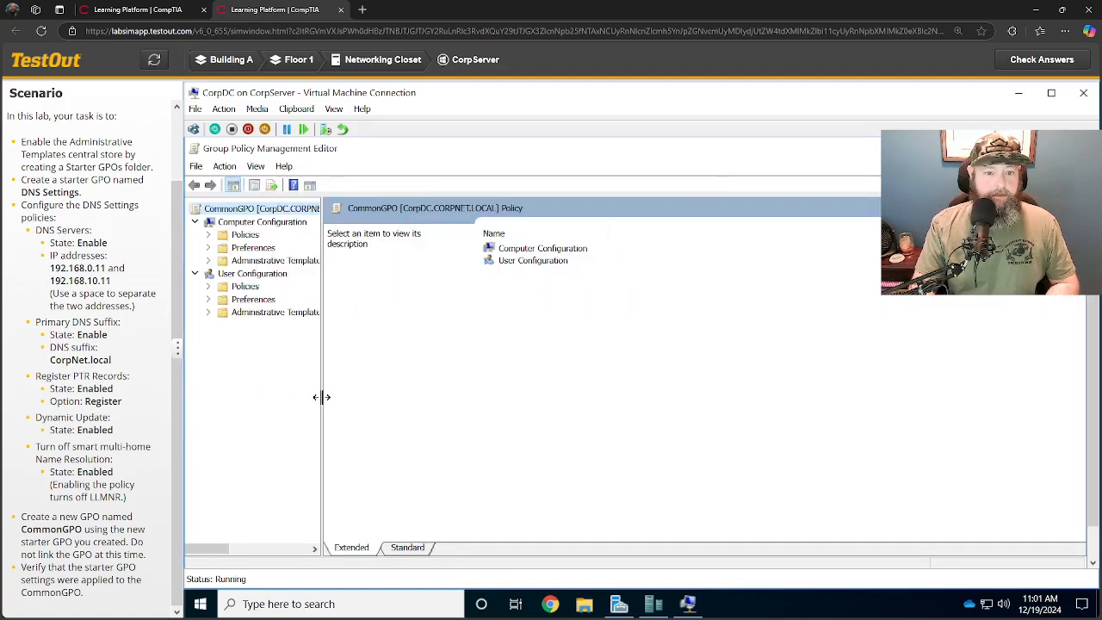
{"action": "left_click_drag", "start_coordinate": [320, 398], "coordinate": [457, 413]}
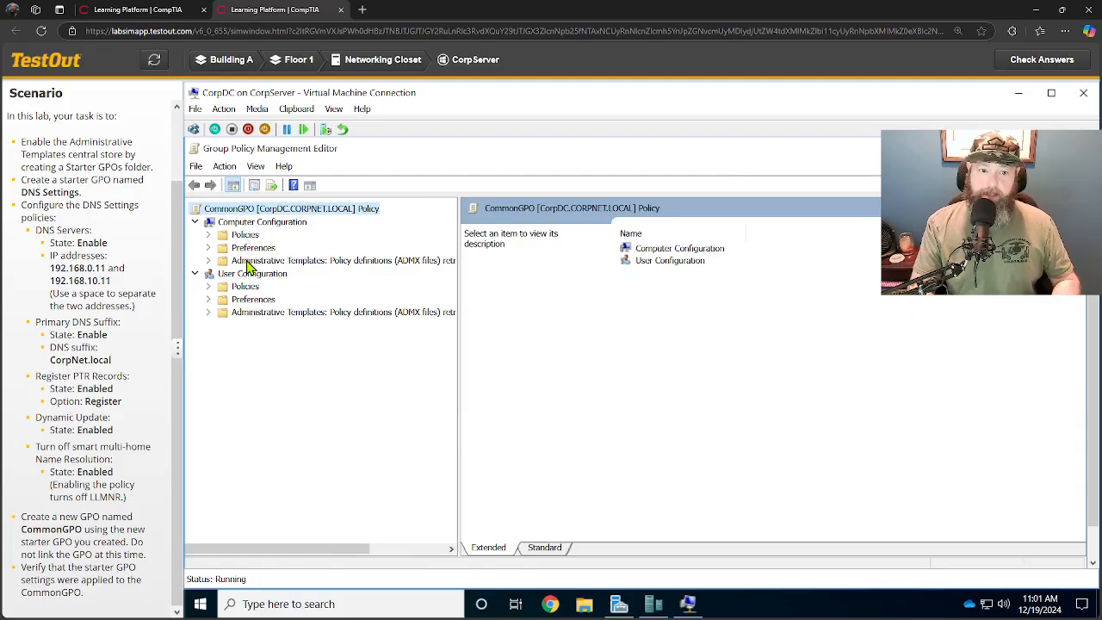
{"action": "left_click", "coordinate": [207, 261]}
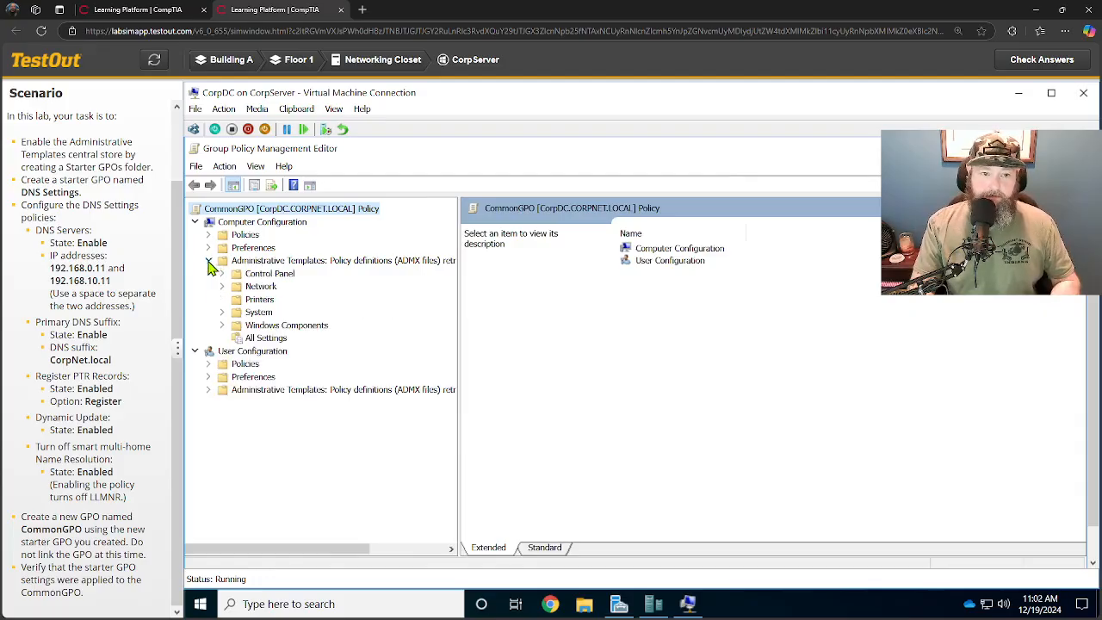
{"action": "left_click", "coordinate": [222, 286]}
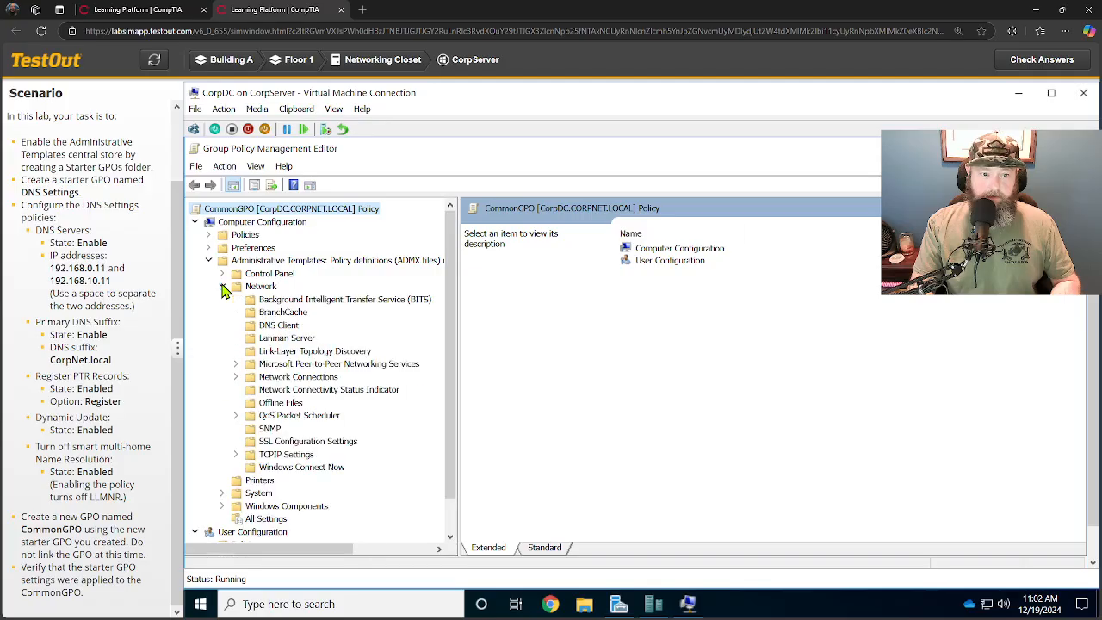
{"action": "left_click", "coordinate": [272, 328]}
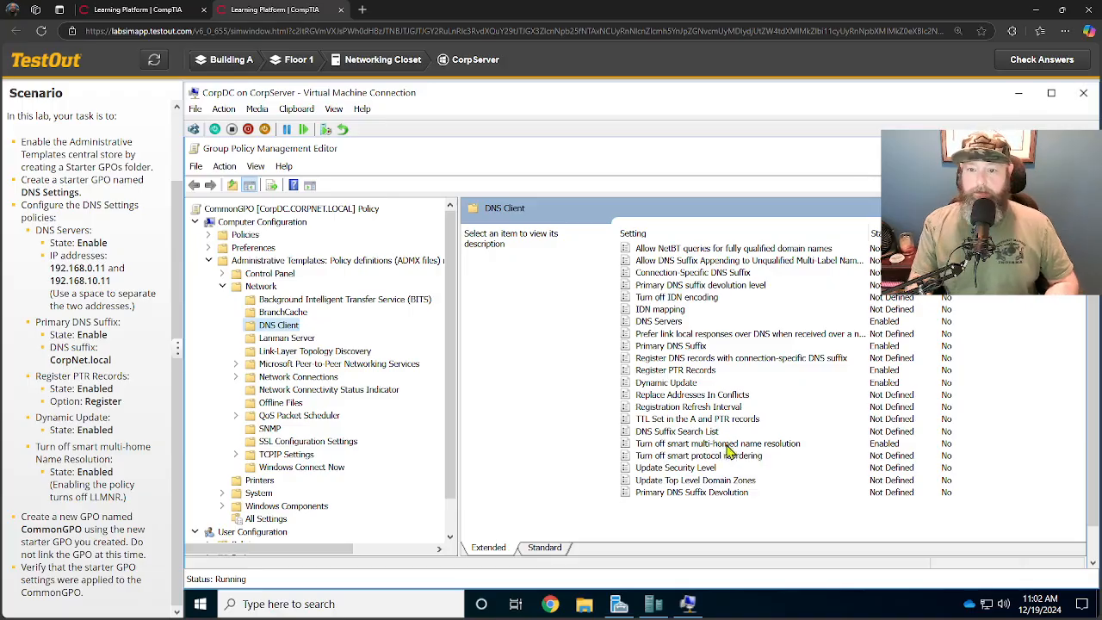
{"action": "left_click", "coordinate": [1036, 69]}
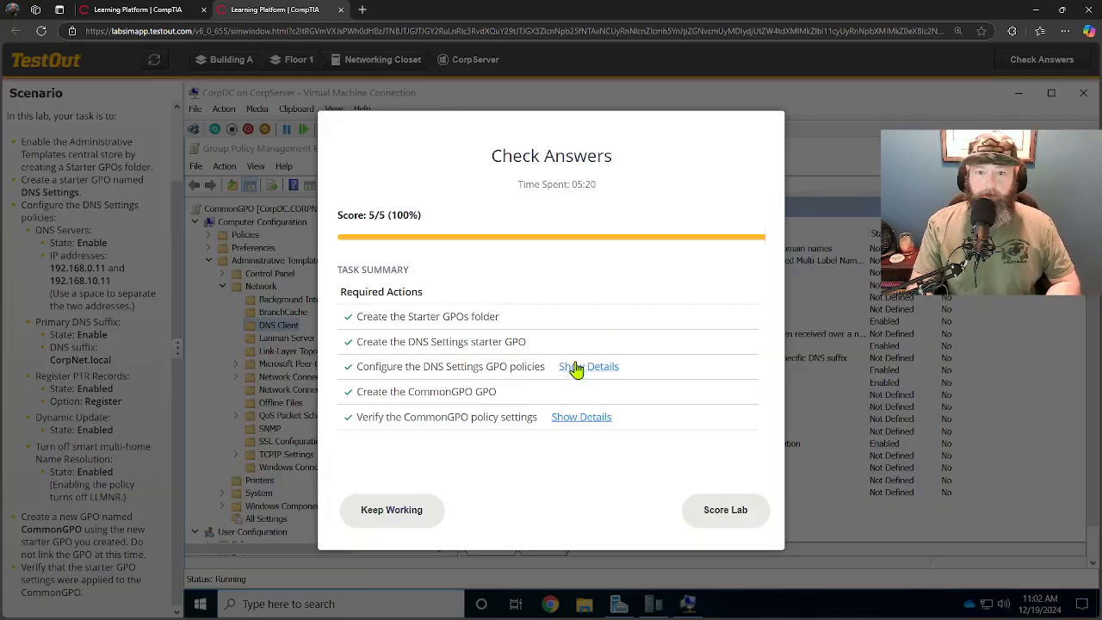